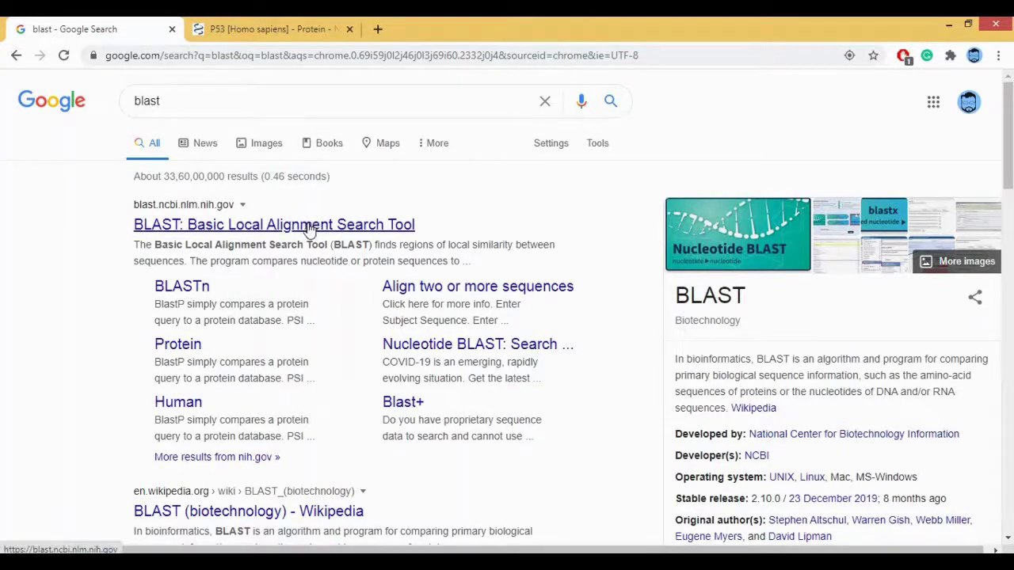
- Go to the NCBI BLAST site and pick the Protein BLAST tile under Web BLAST
left_click(309, 226)
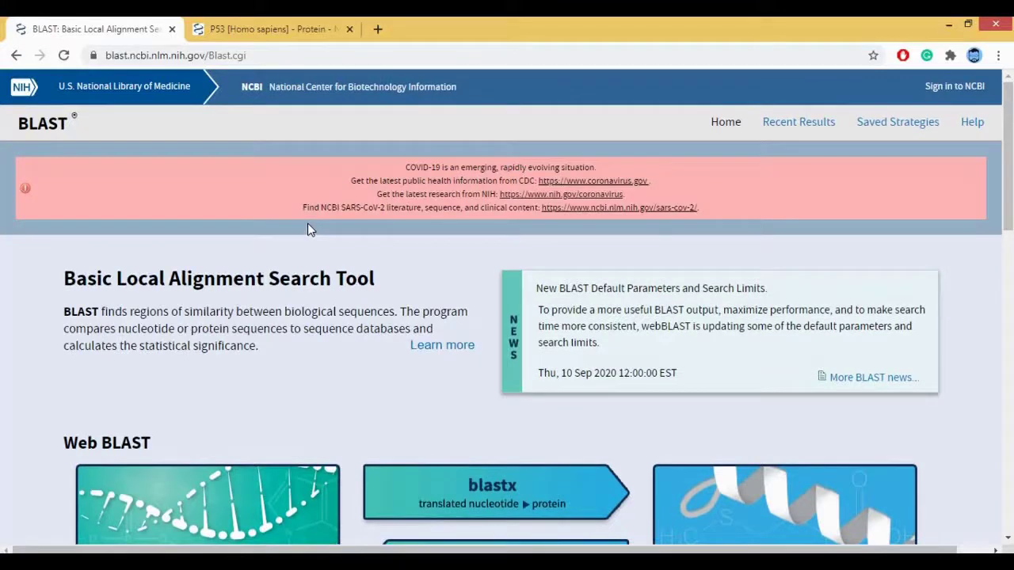
scroll(308, 225, "down", 3)
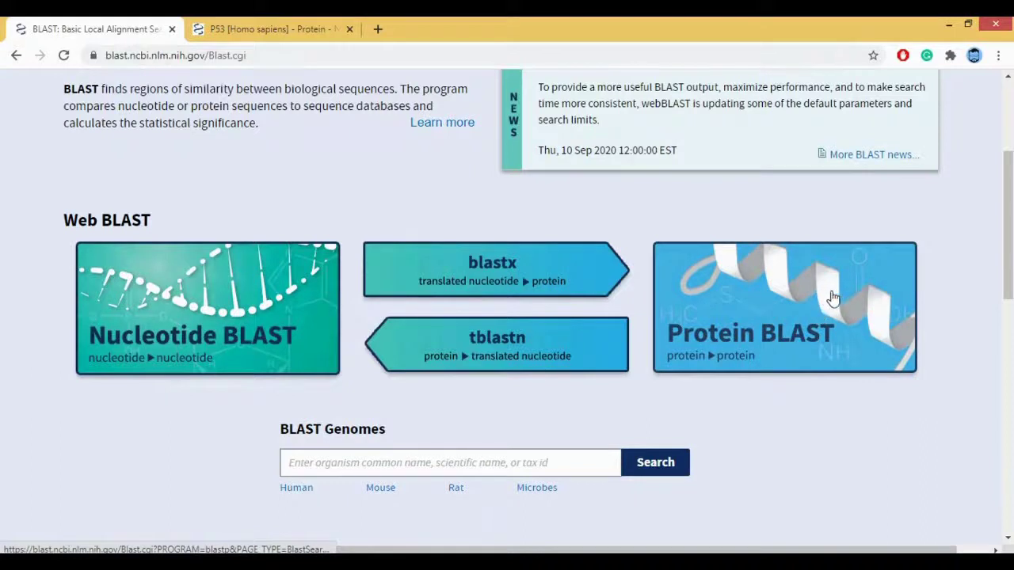
left_click(788, 344)
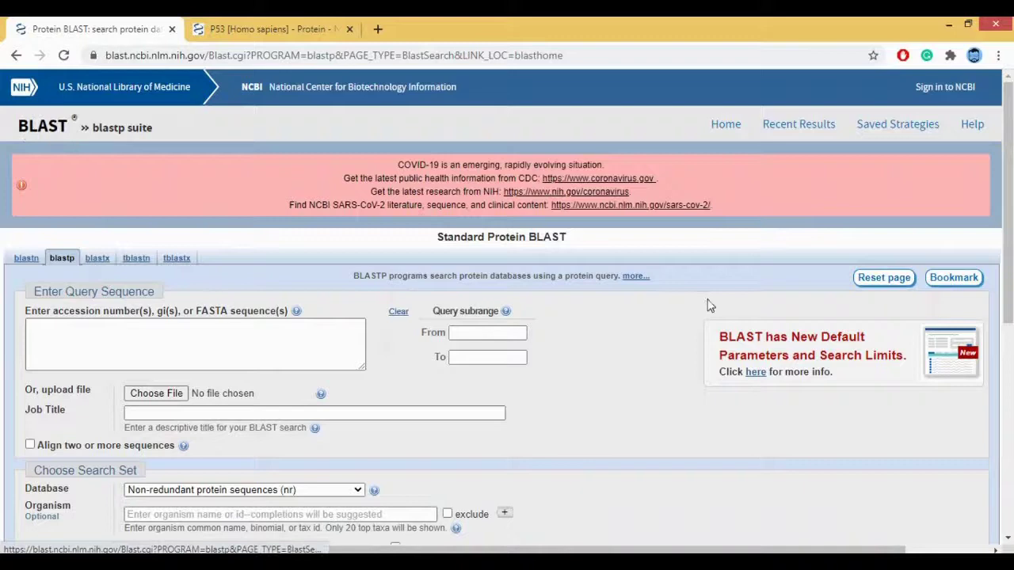
- Review the empty blastp form set to the nr database and blastp algorithm
scroll(698, 300, "down", 3)
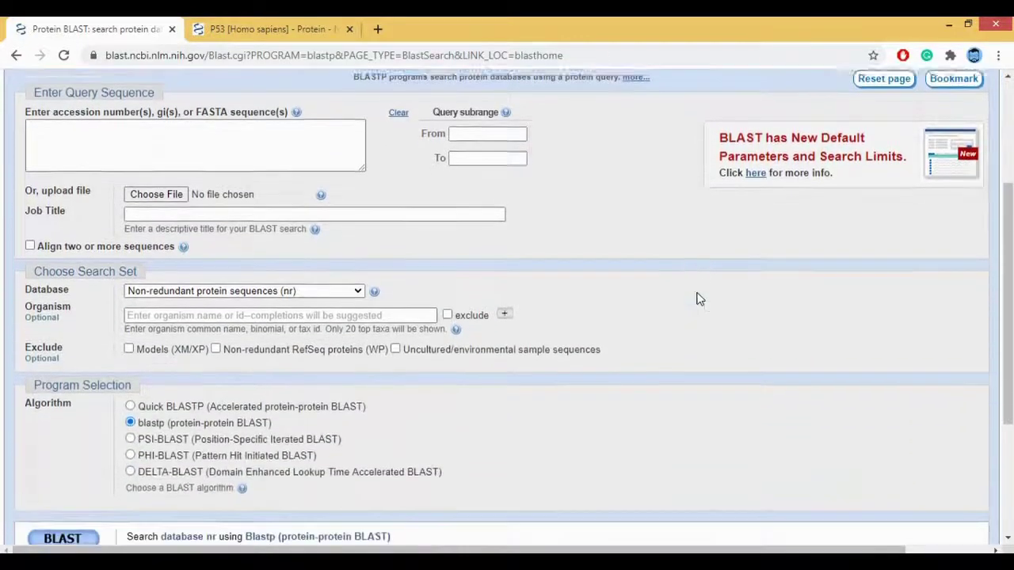
scroll(696, 297, "up", 1)
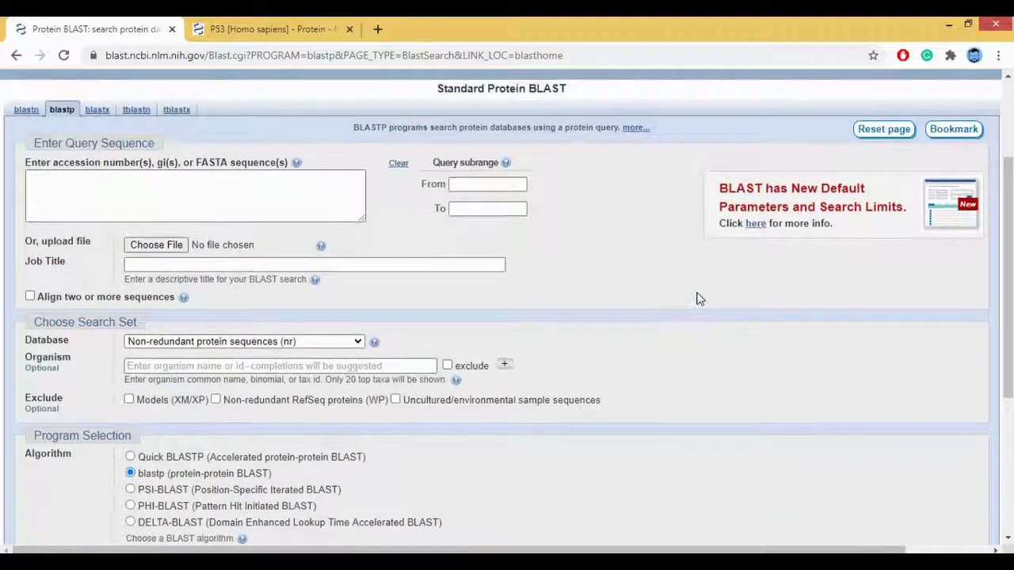
- Paste the P53 FASTA record into the BLAST query, giving job title BAC16799.1 P53 [Homo sapiens]
left_click(282, 29)
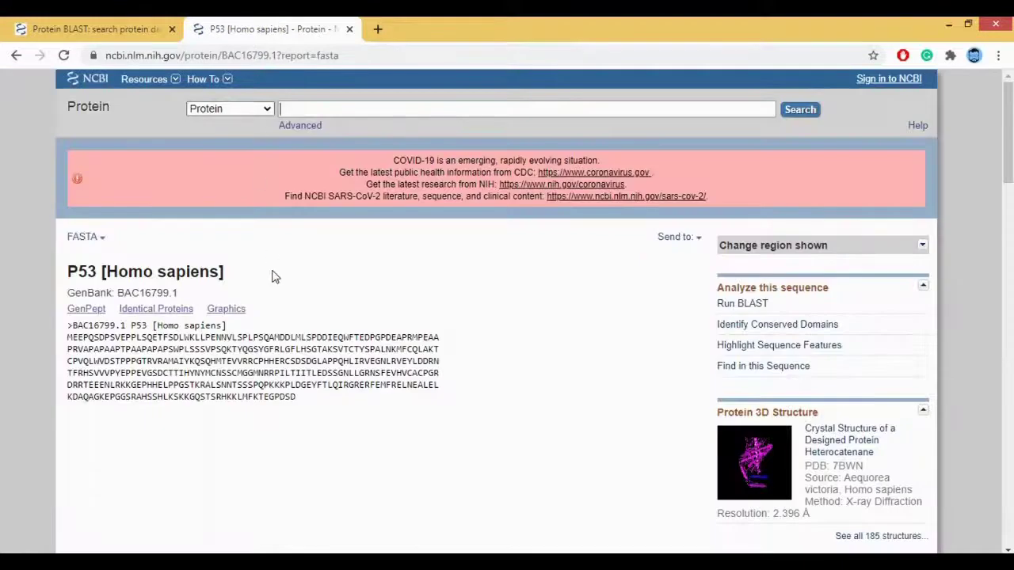
left_click_drag(301, 407, 68, 338)
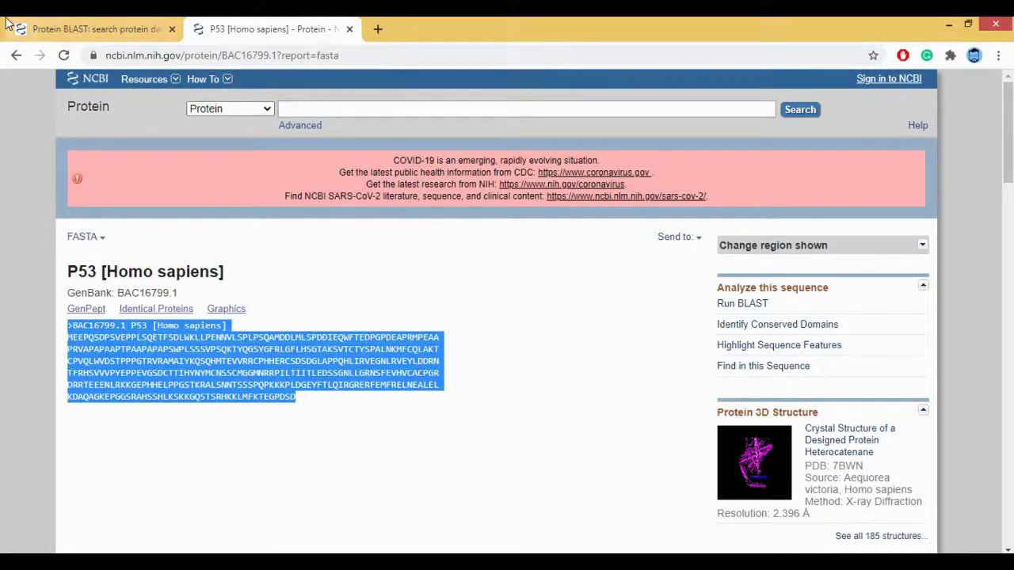
left_click(65, 24)
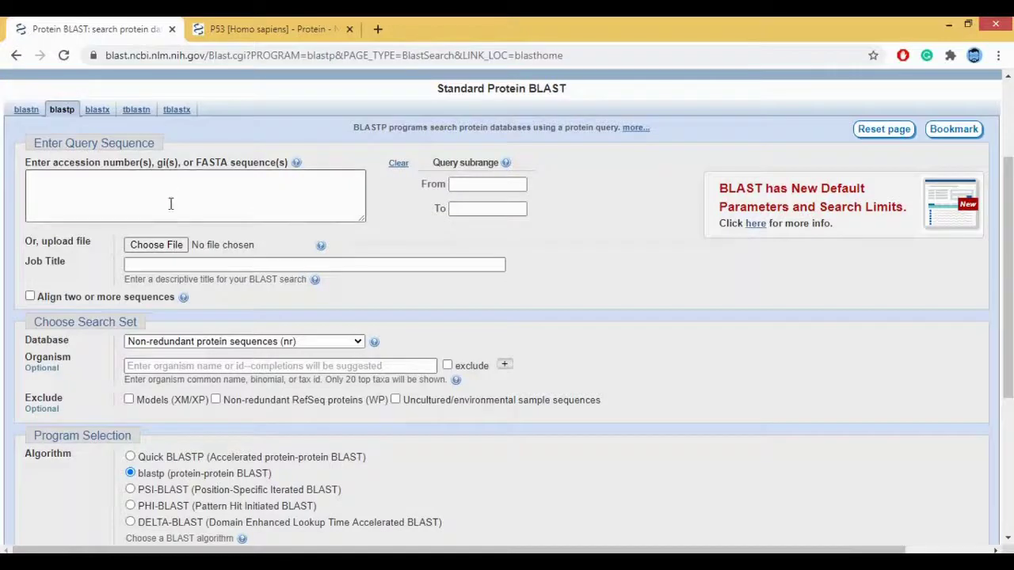
left_click(170, 204)
key("ctrl+v")
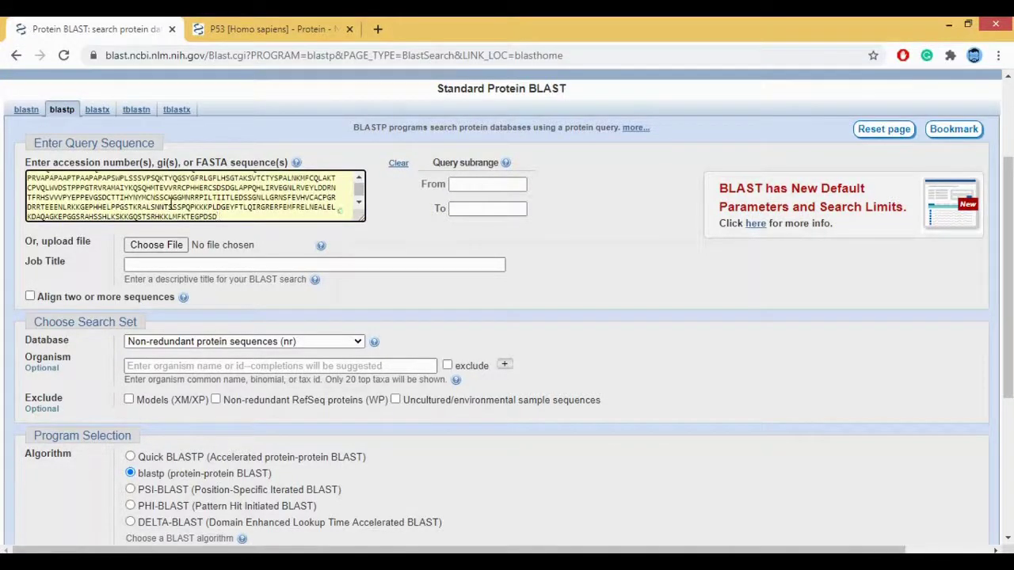
left_click(269, 28)
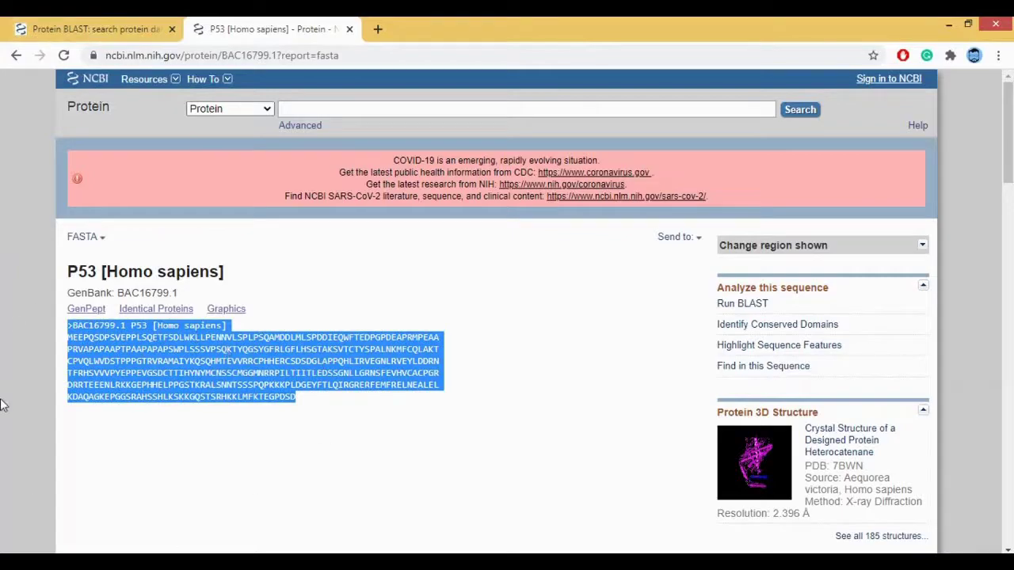
left_click(79, 27)
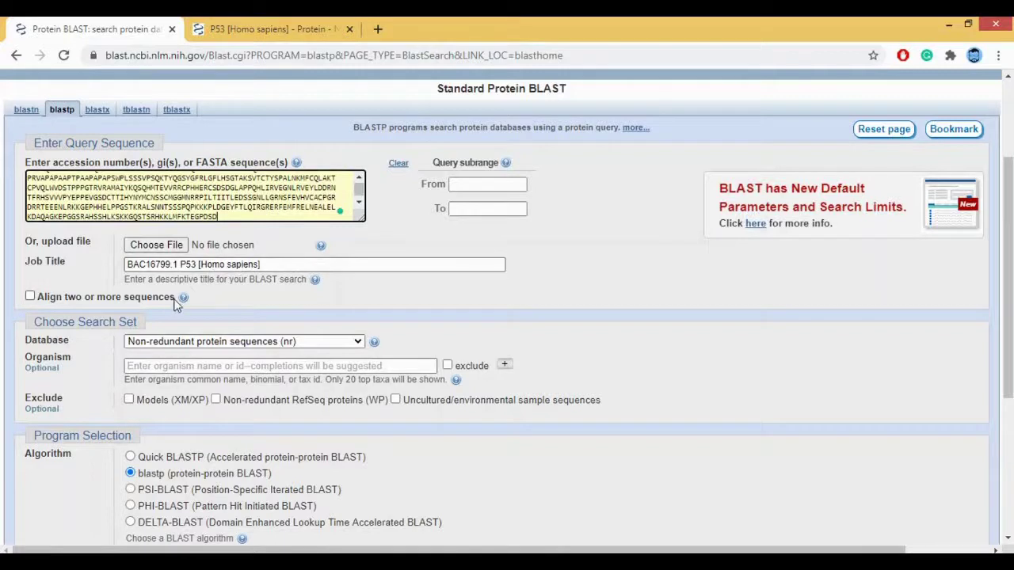
scroll(569, 387, "down", 1)
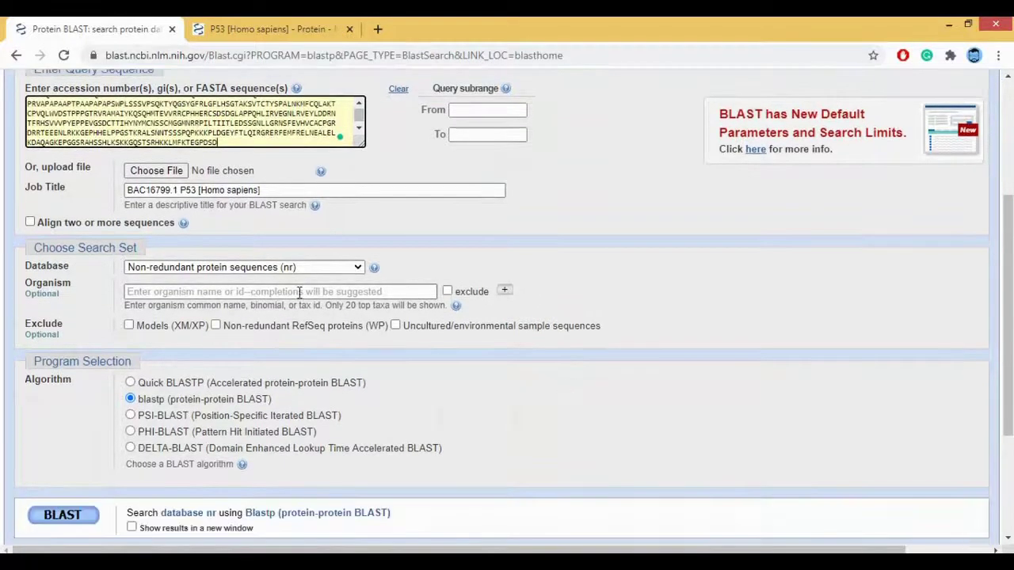
left_click(297, 269)
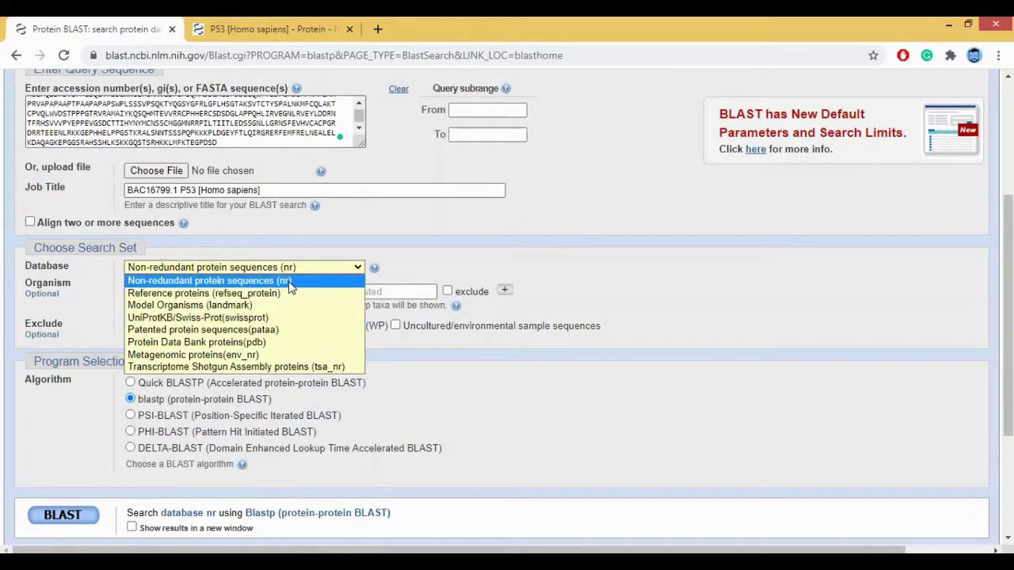
left_click(290, 282)
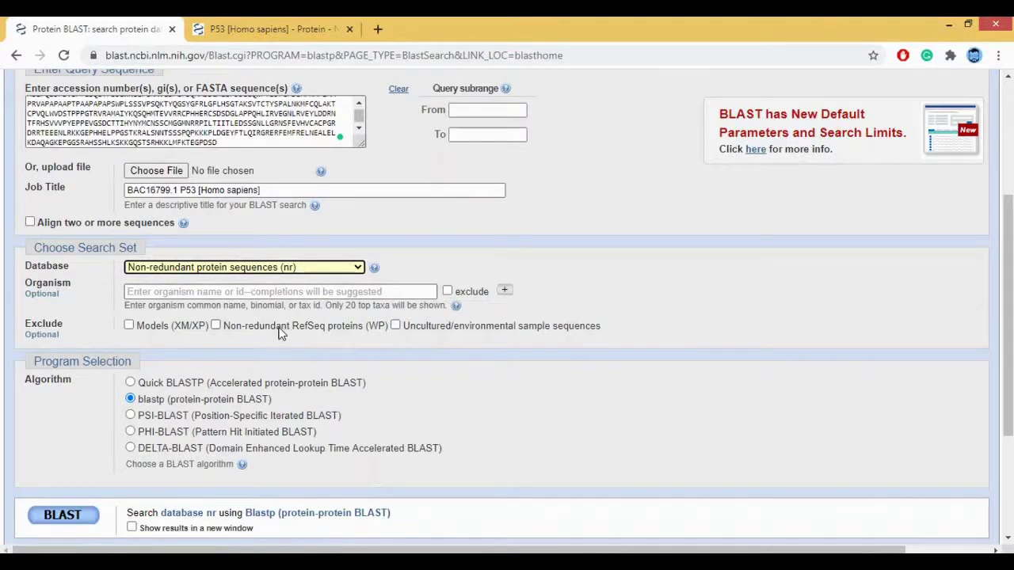
scroll(279, 333, "down", 2)
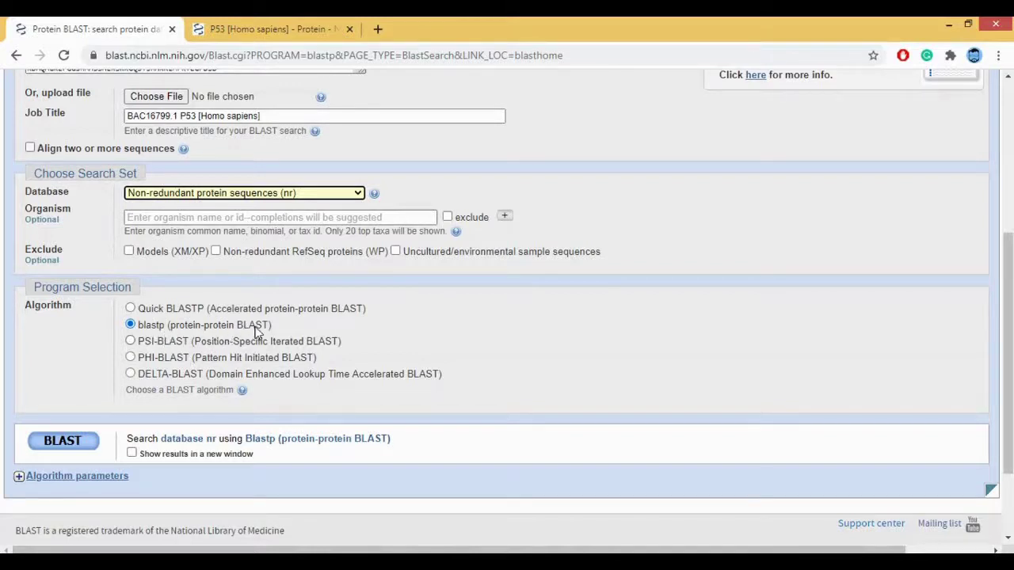
- Dismiss the Grammarly sign-in popup over the BLAST form
scroll(258, 331, "up", 1)
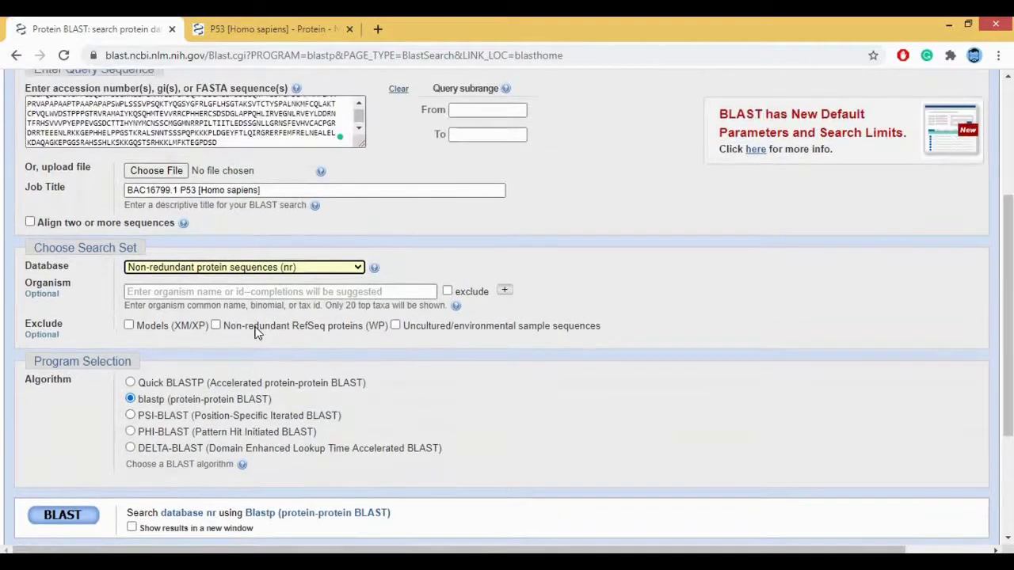
left_click(308, 145)
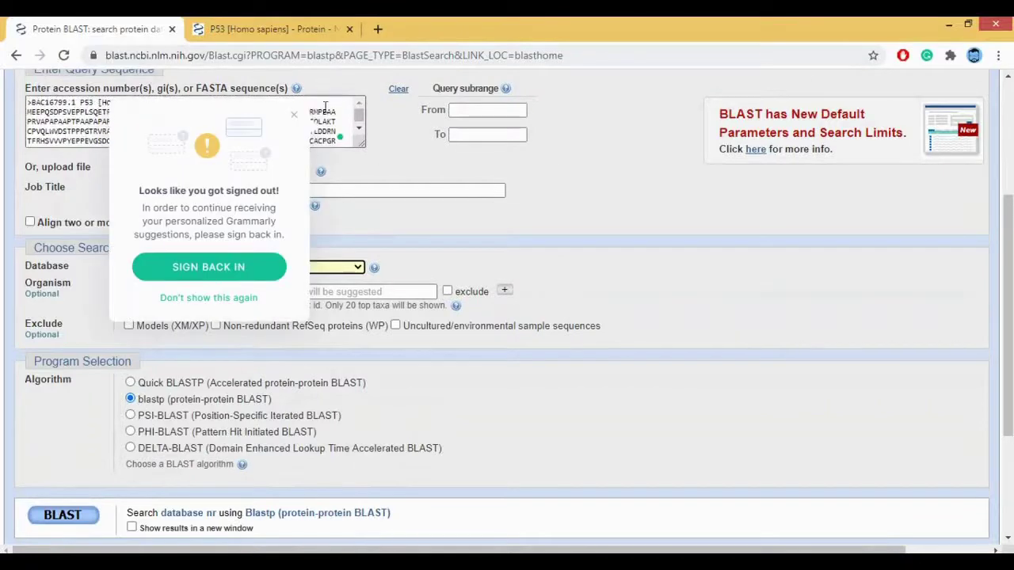
left_click(294, 117)
- Enable 'Show results in a new window' for the P53 blastp search
scroll(510, 217, "up", 2)
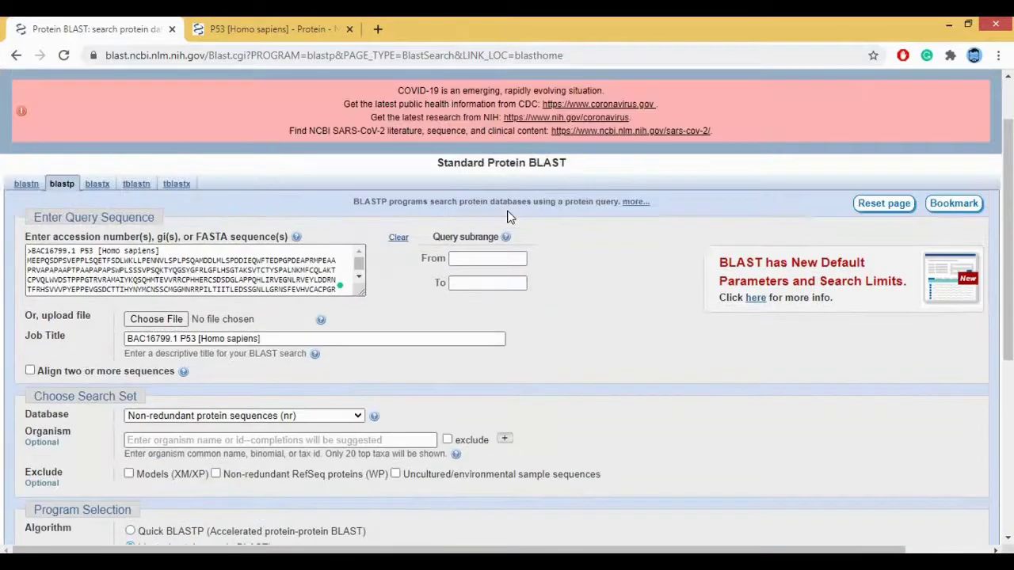
scroll(507, 212, "down", 3)
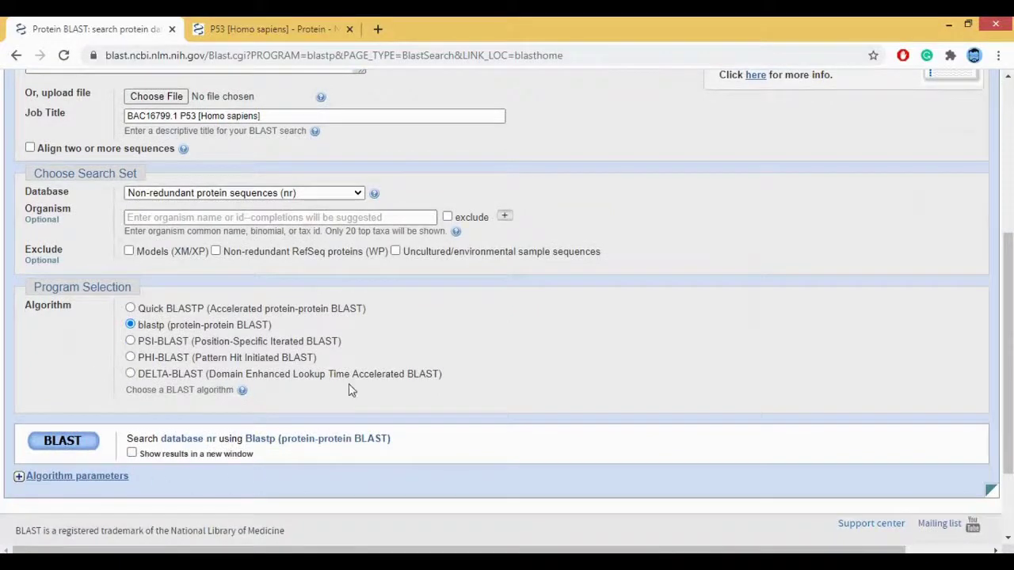
scroll(380, 356, "up", 2)
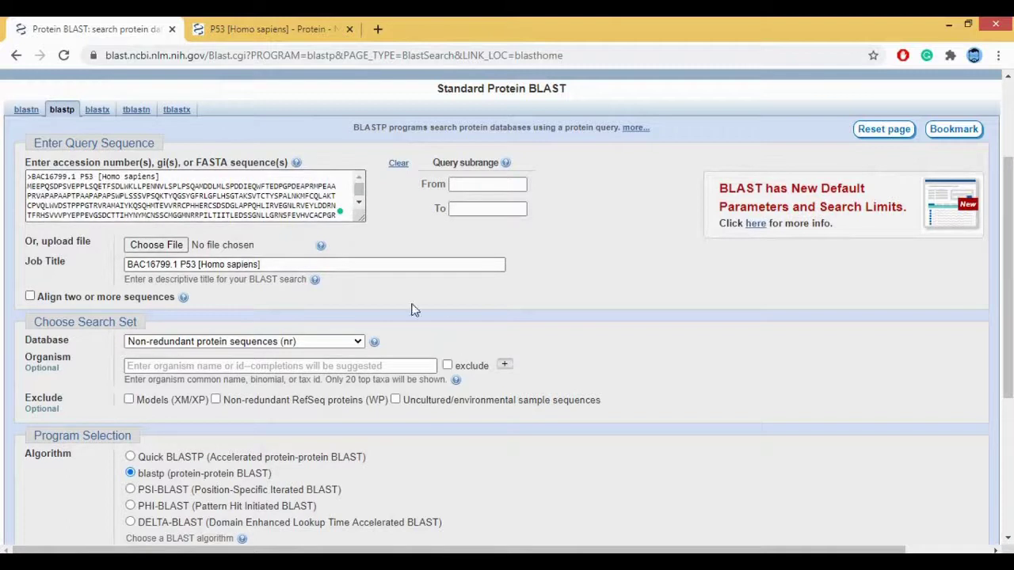
scroll(447, 349, "down", 2)
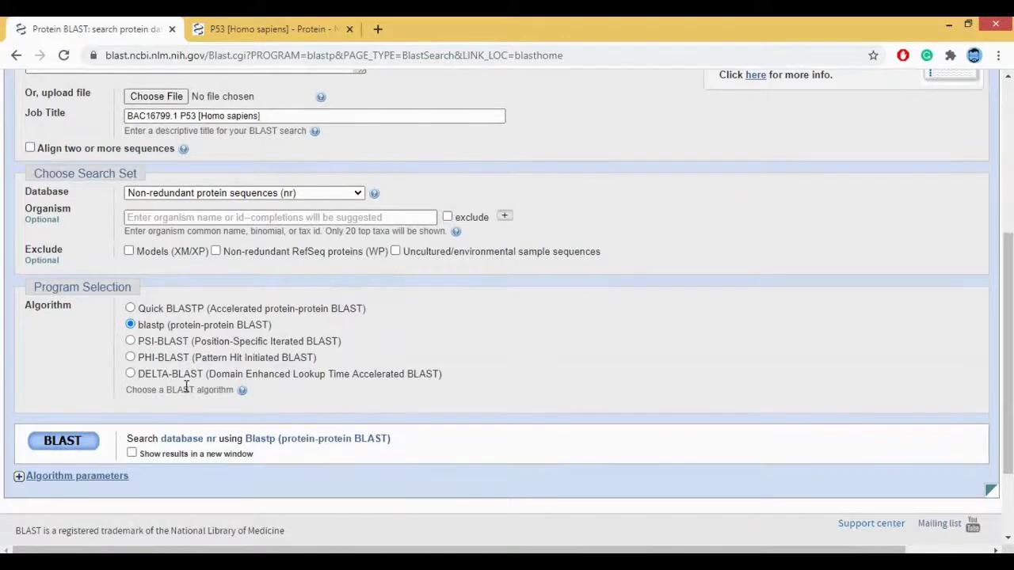
scroll(186, 386, "up", 1)
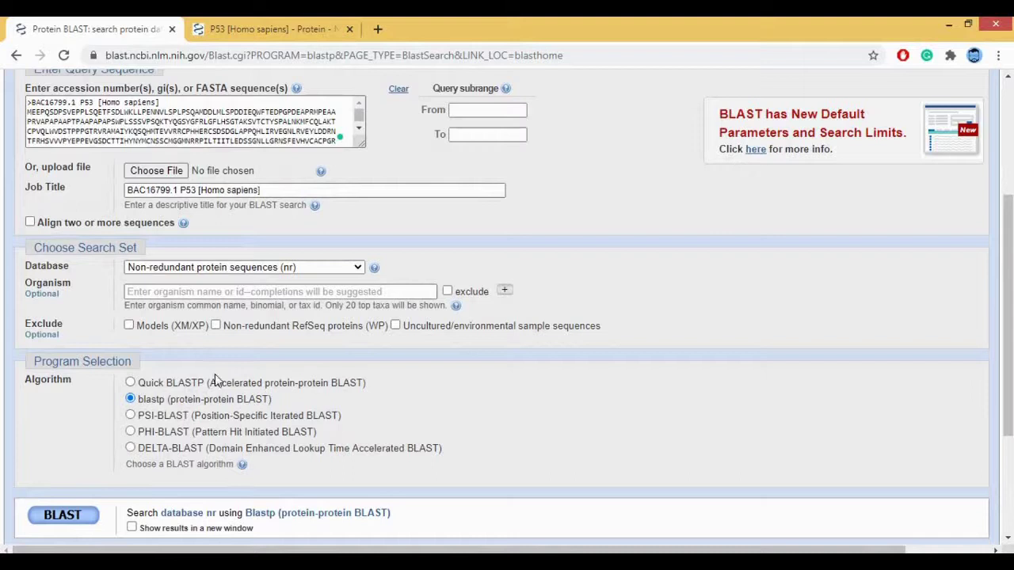
left_click(131, 528)
left_click(79, 519)
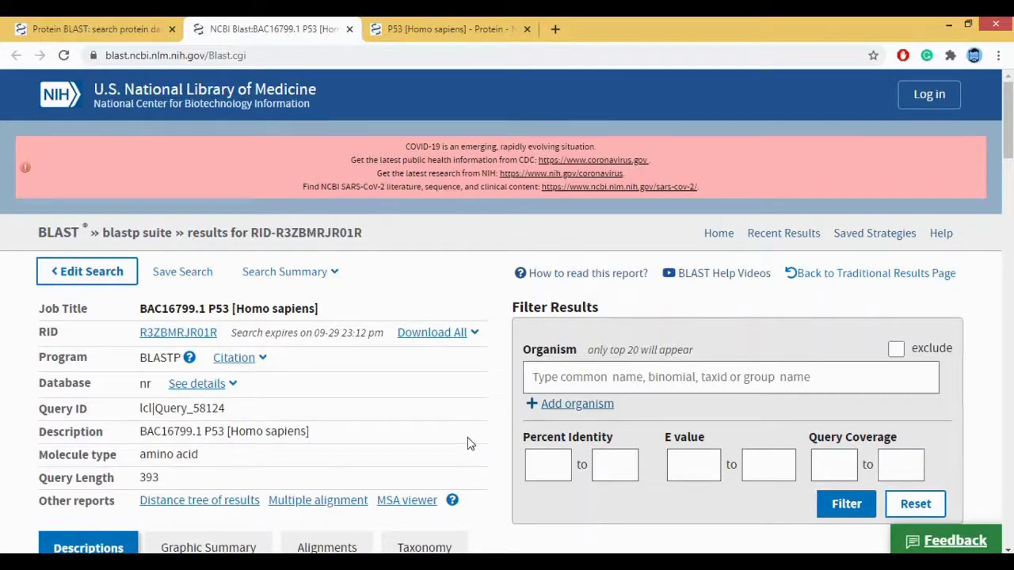
scroll(468, 444, "down", 2)
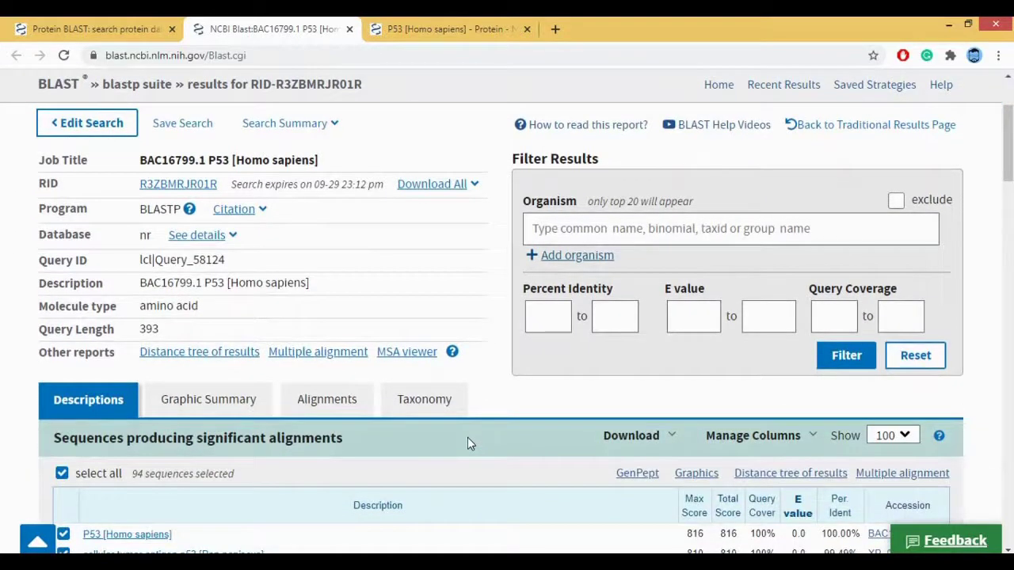
scroll(467, 444, "down", 5)
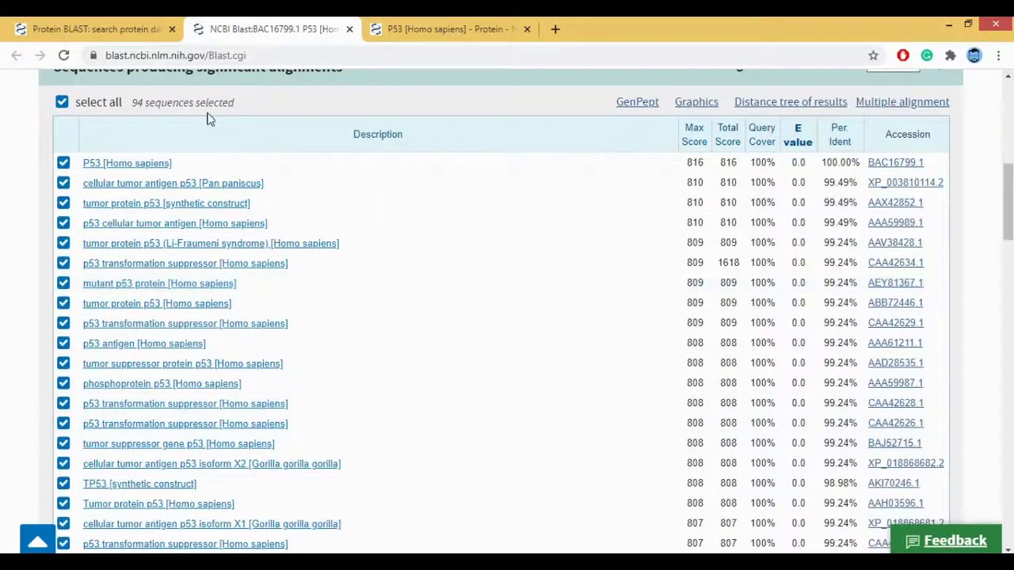
scroll(536, 214, "down", 10)
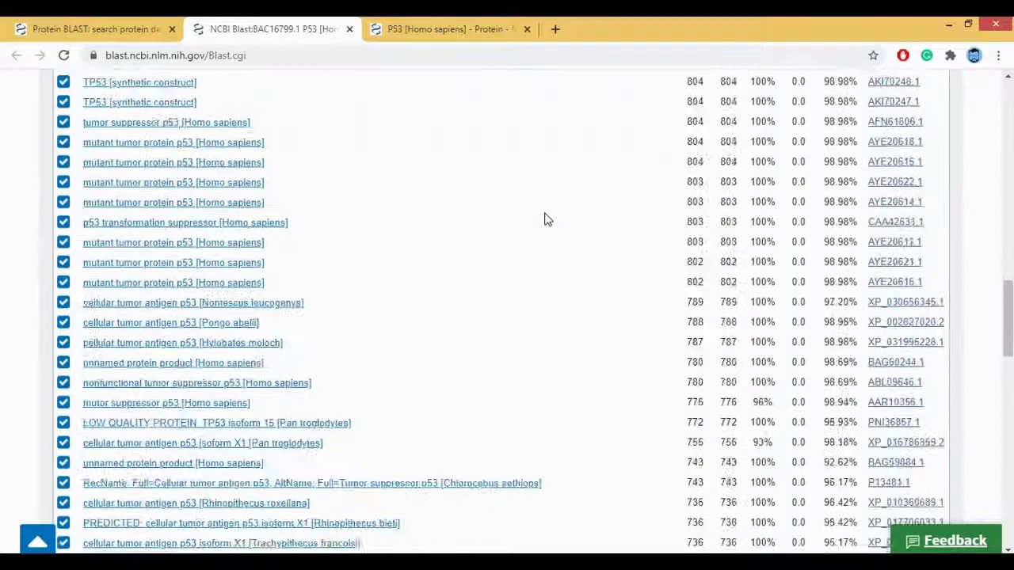
scroll(545, 220, "down", 8)
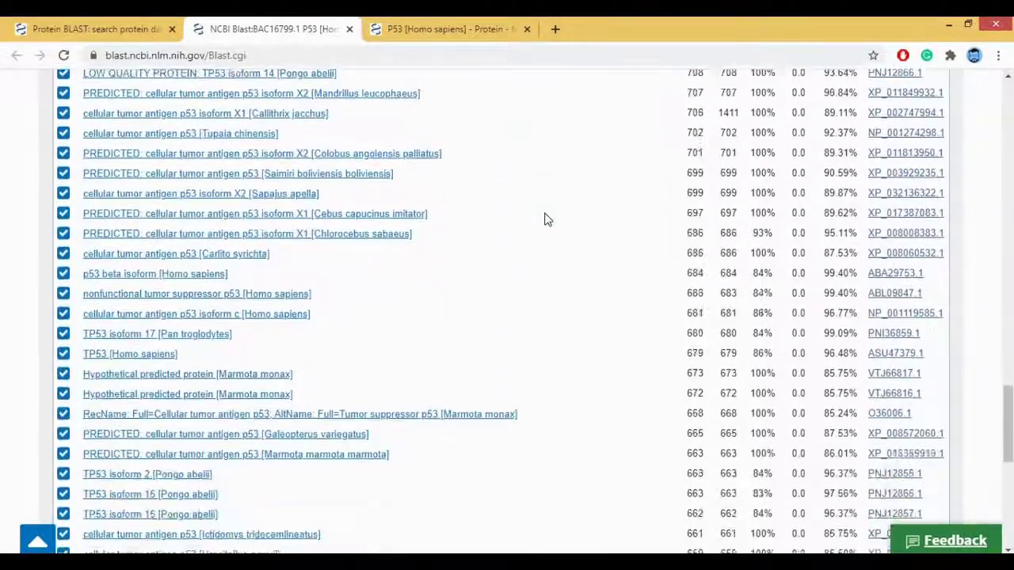
scroll(545, 219, "down", 3)
scroll(545, 219, "up", 8)
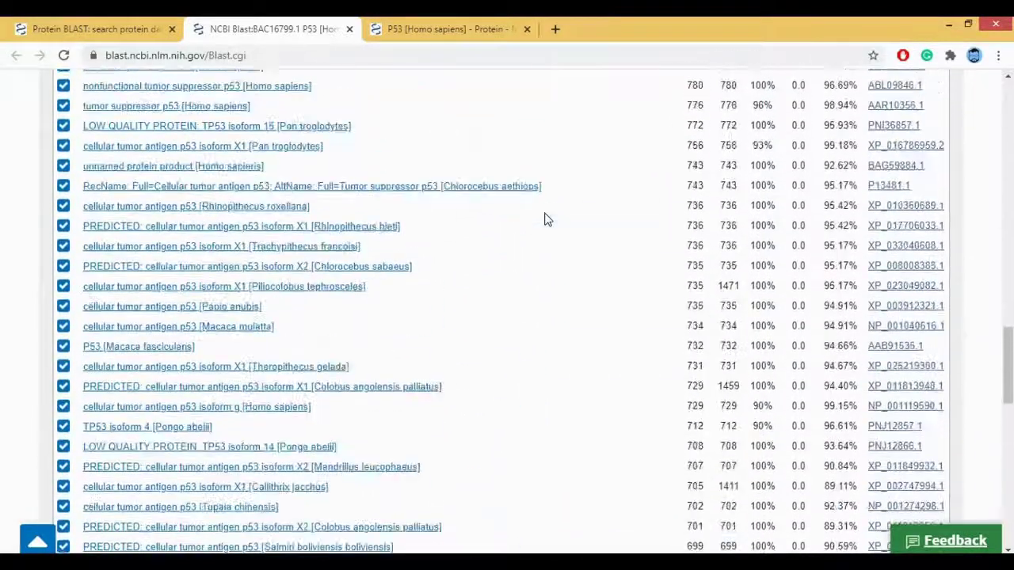
scroll(545, 219, "up", 7)
scroll(546, 219, "down", 5)
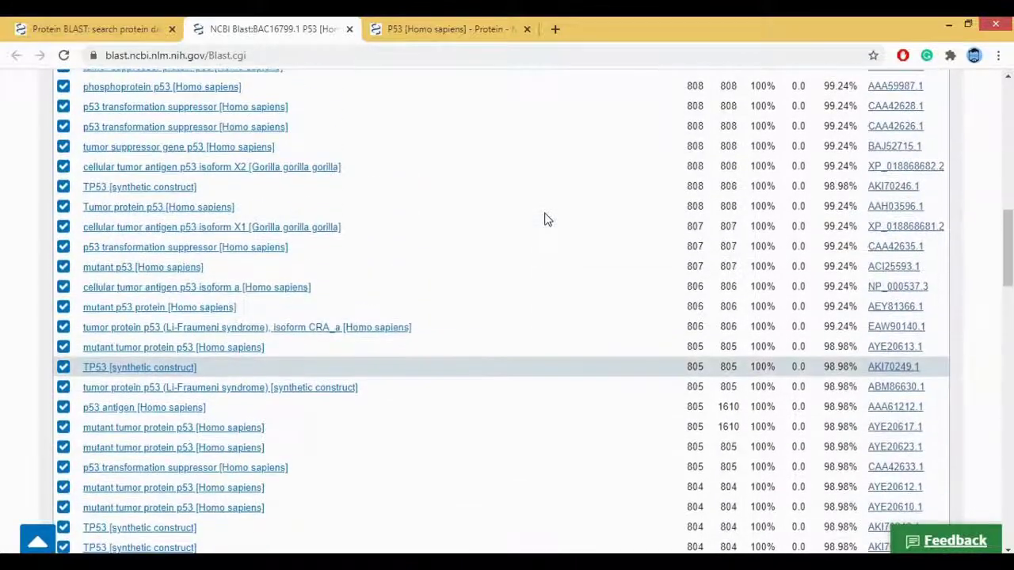
scroll(545, 220, "up", 5)
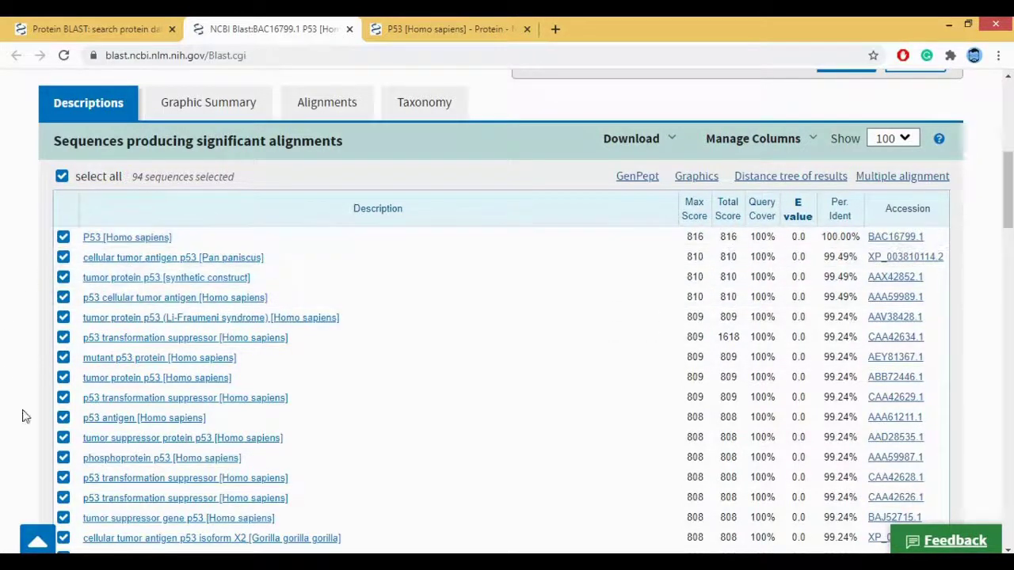
scroll(218, 269, "down", 3)
scroll(220, 271, "up", 3)
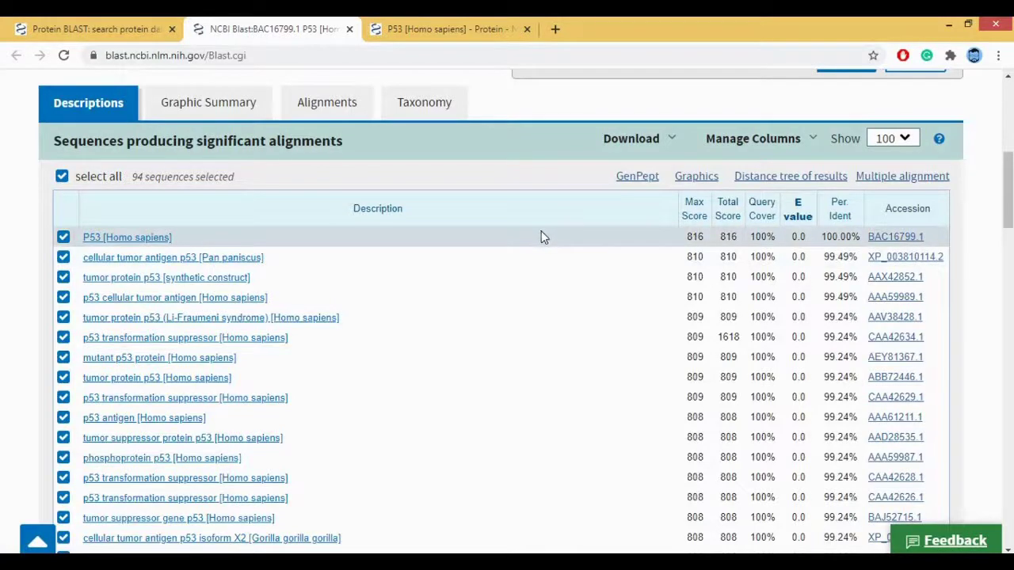
scroll(145, 460, "down", 3)
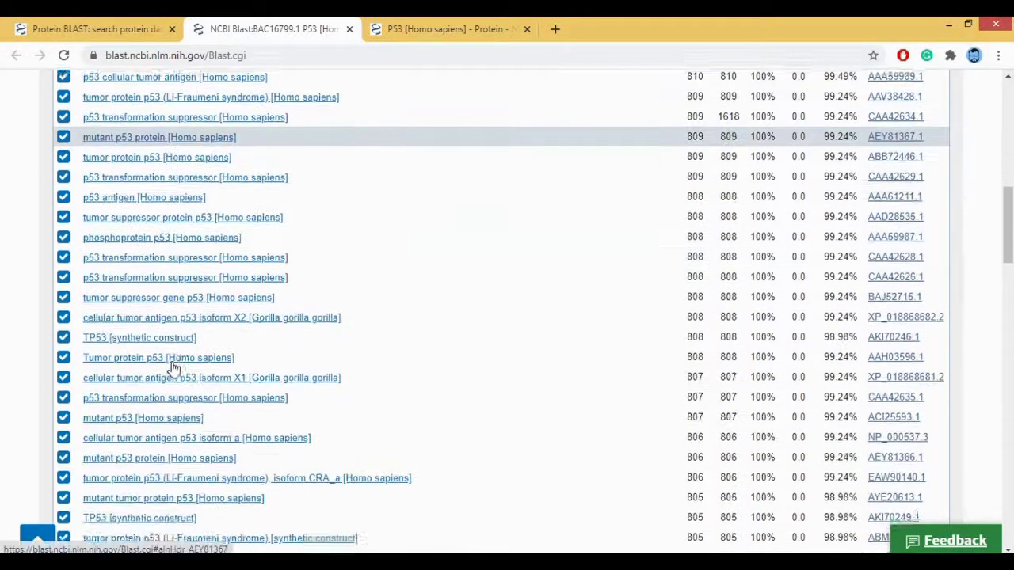
scroll(172, 364, "up", 3)
scroll(629, 333, "down", 6)
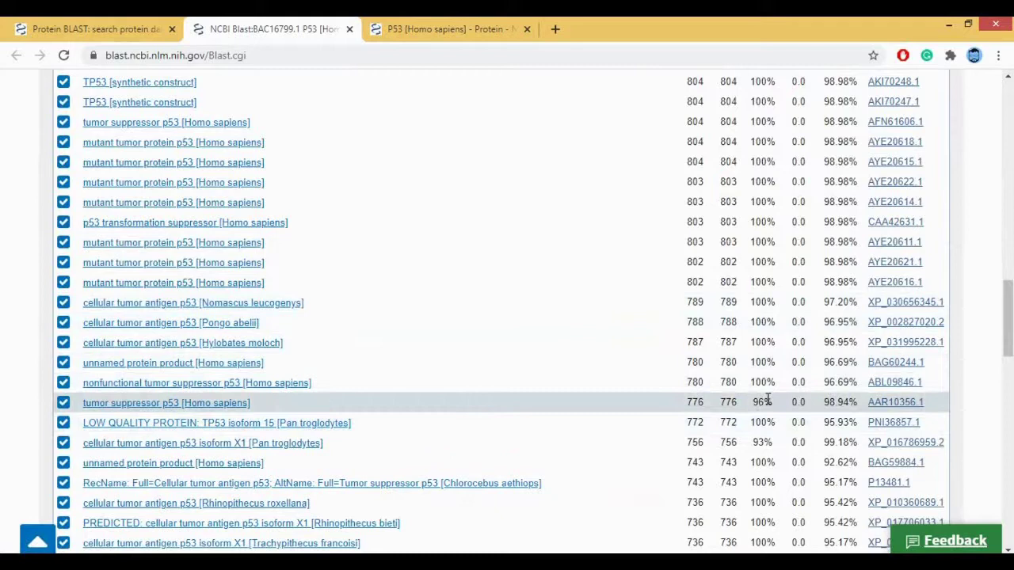
scroll(767, 400, "down", 2)
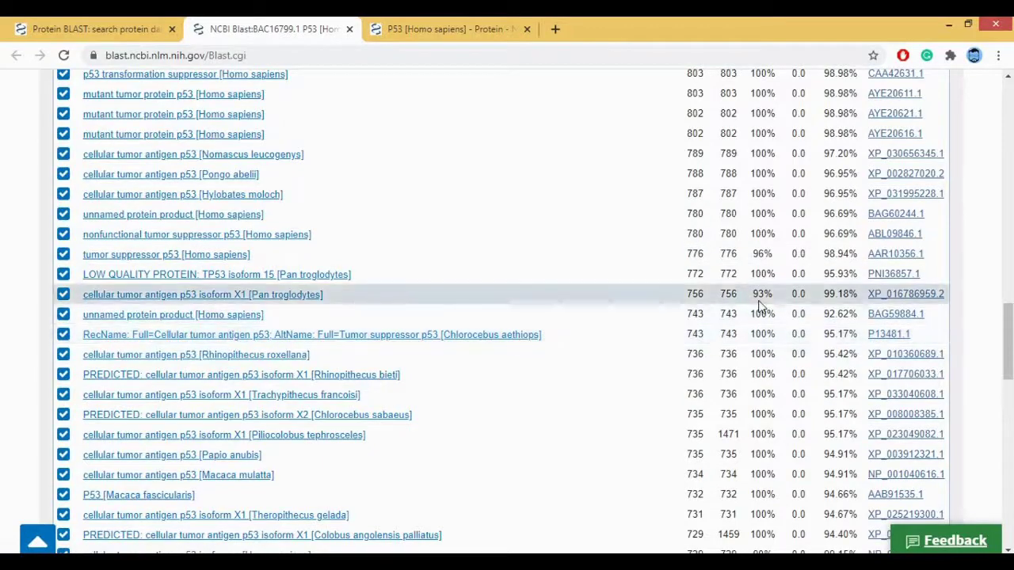
scroll(713, 456, "down", 2)
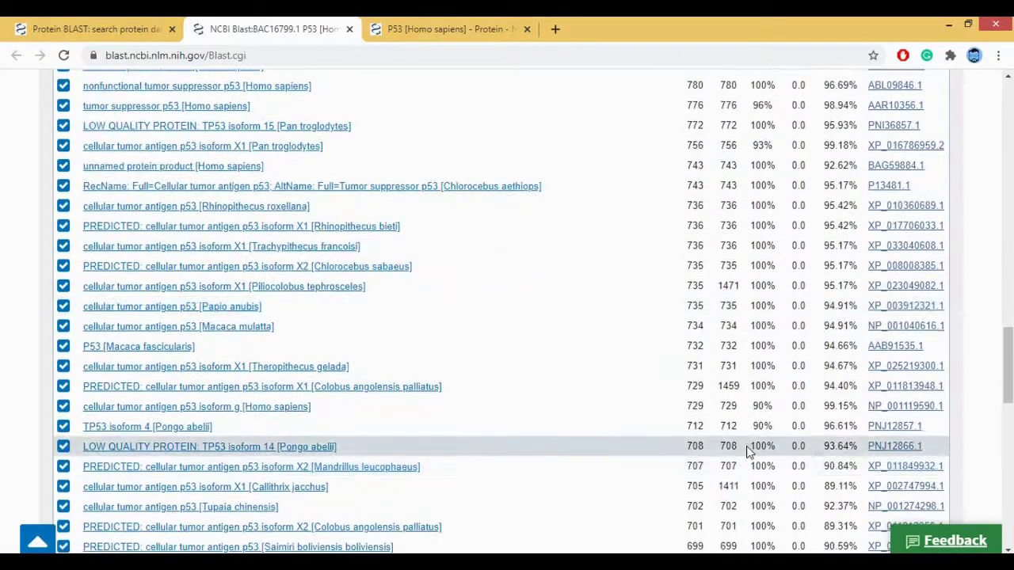
scroll(755, 440, "down", 2)
scroll(756, 328, "up", 10)
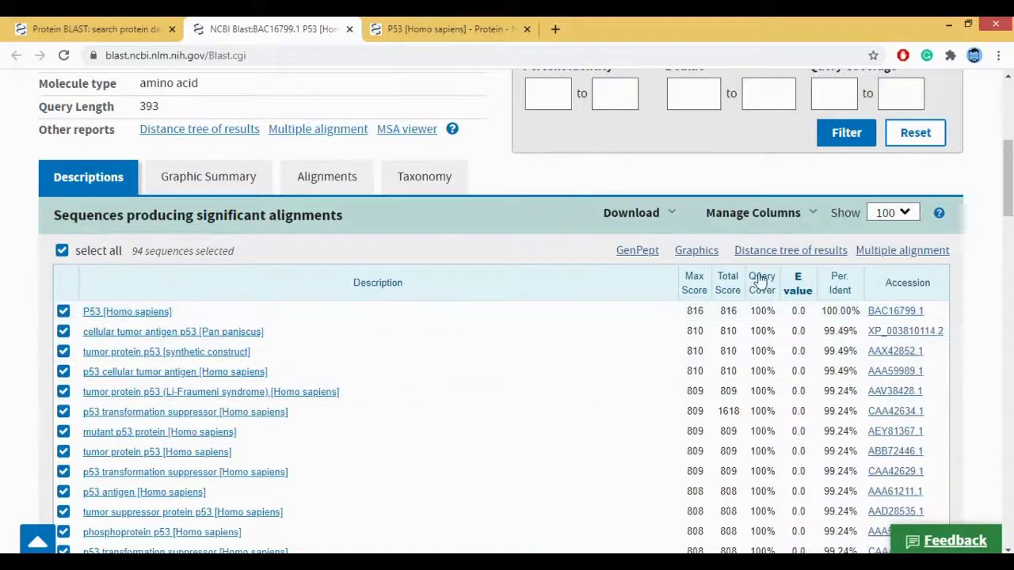
scroll(799, 301, "down", 1)
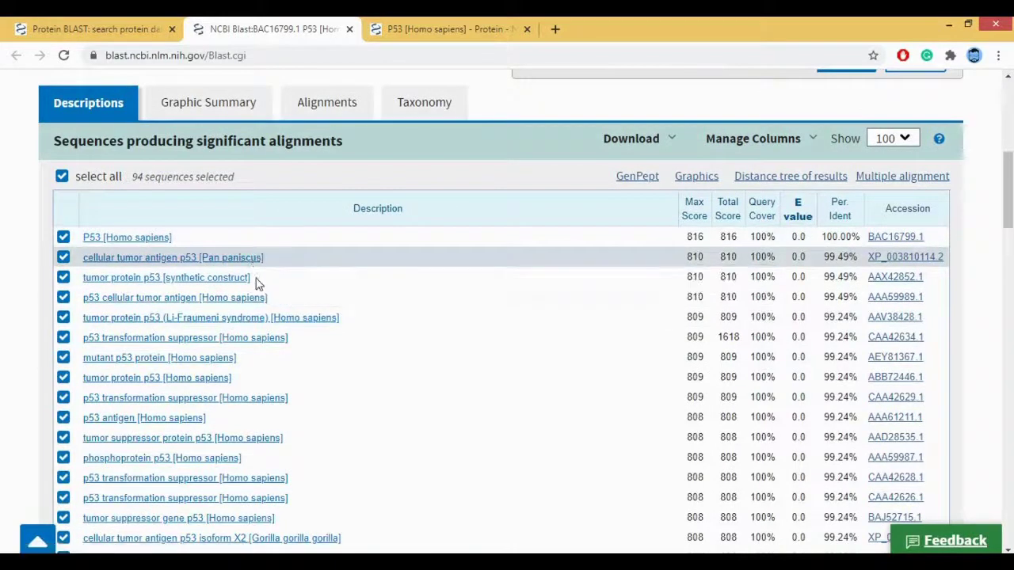
scroll(353, 295, "up", 2)
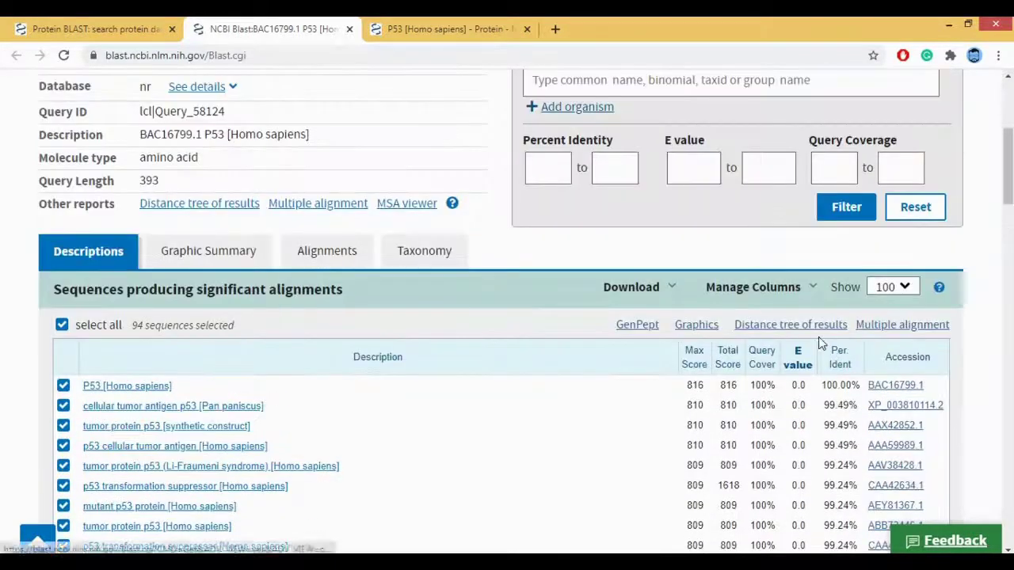
scroll(845, 379, "down", 1)
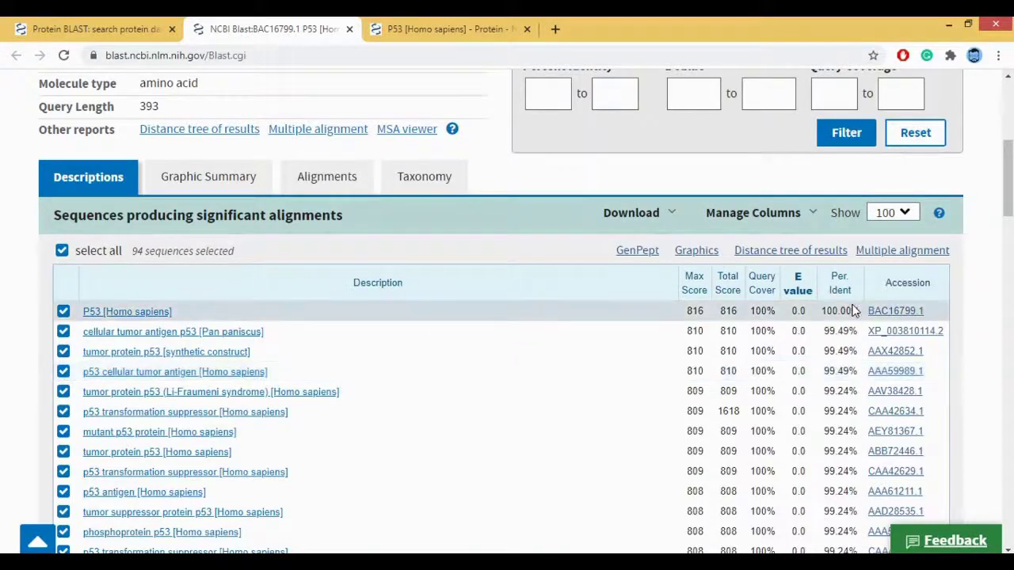
scroll(844, 331, "down", 1)
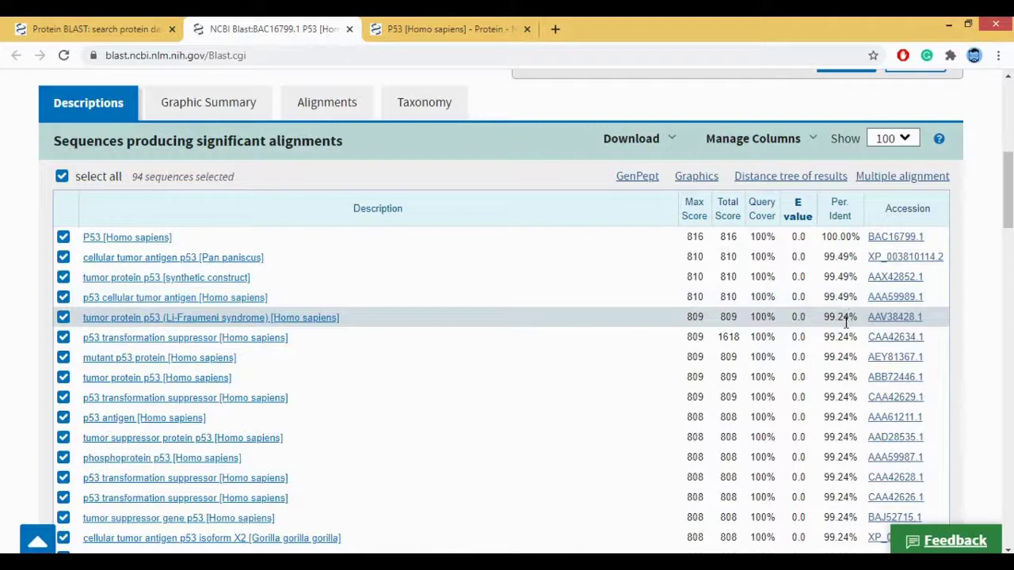
scroll(854, 372, "down", 3)
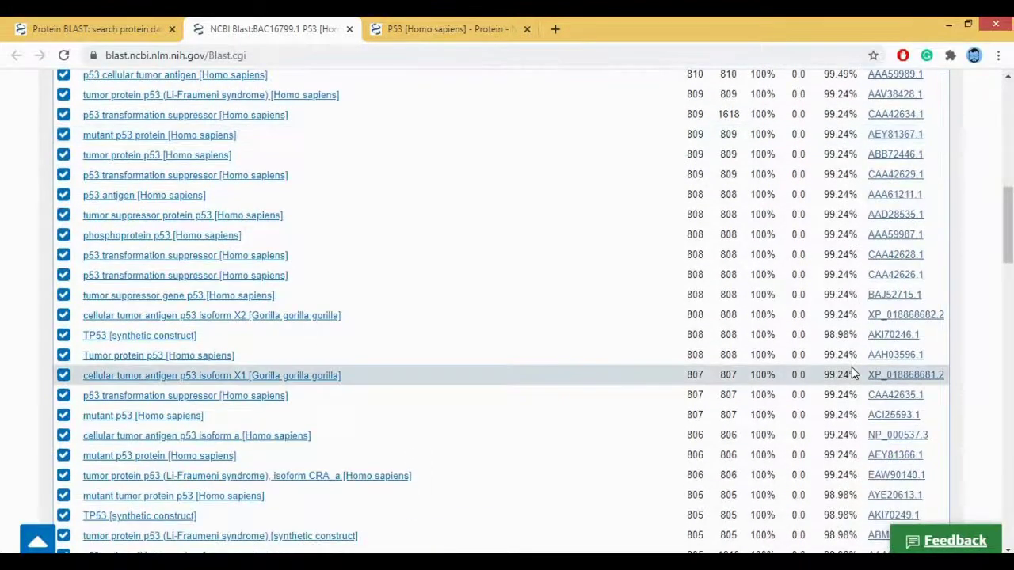
scroll(854, 373, "down", 2)
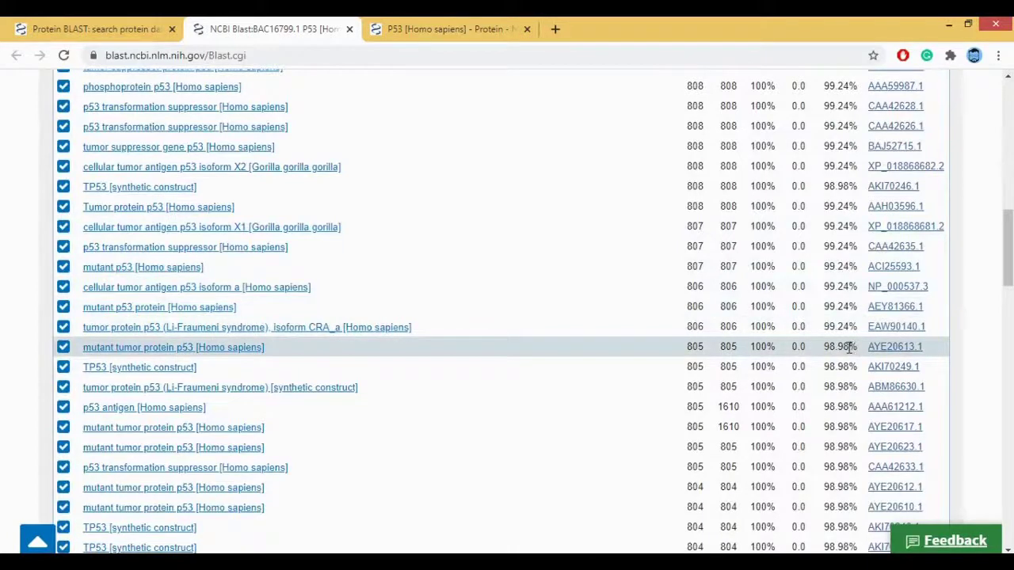
scroll(849, 349, "up", 5)
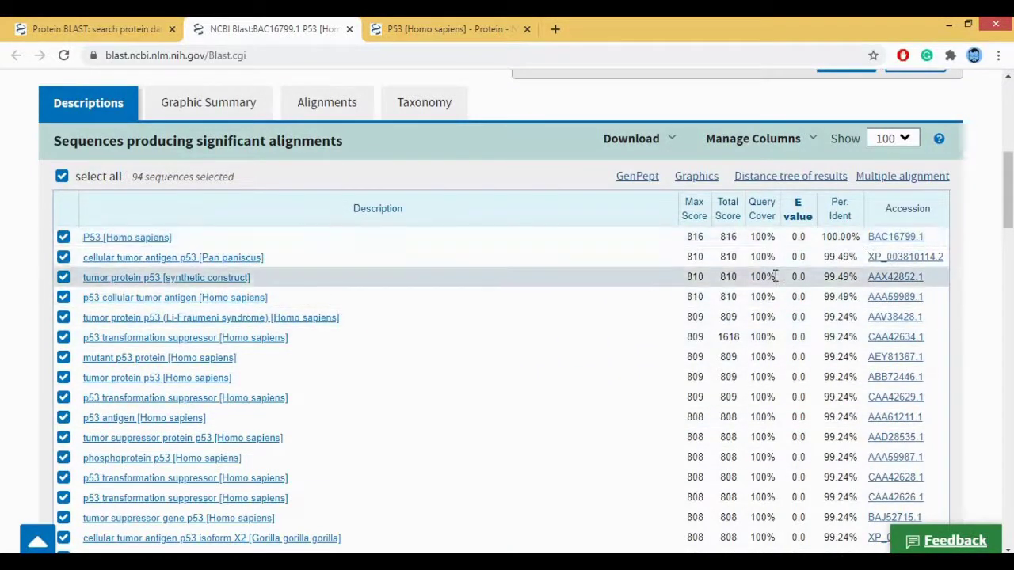
scroll(775, 276, "up", 1)
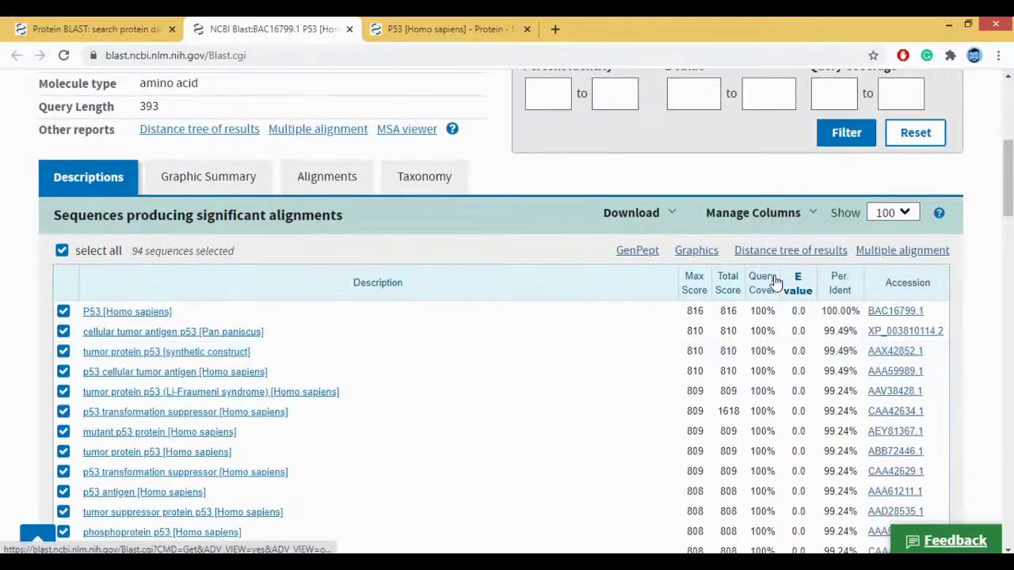
- View the Graphic Summary, then switch to Alignments showing the 393/393 P53 hit
left_click(225, 180)
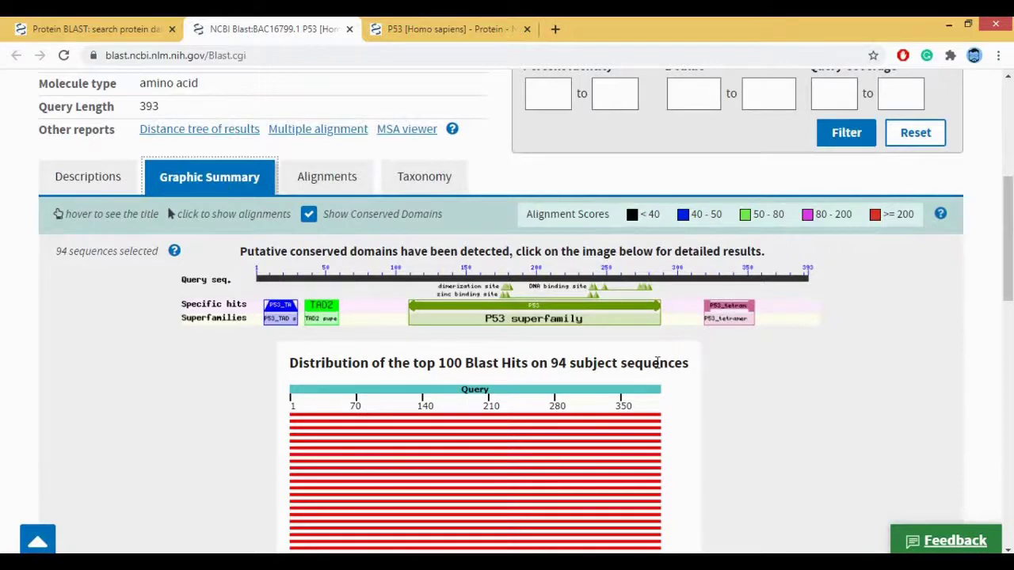
scroll(674, 327, "down", 2)
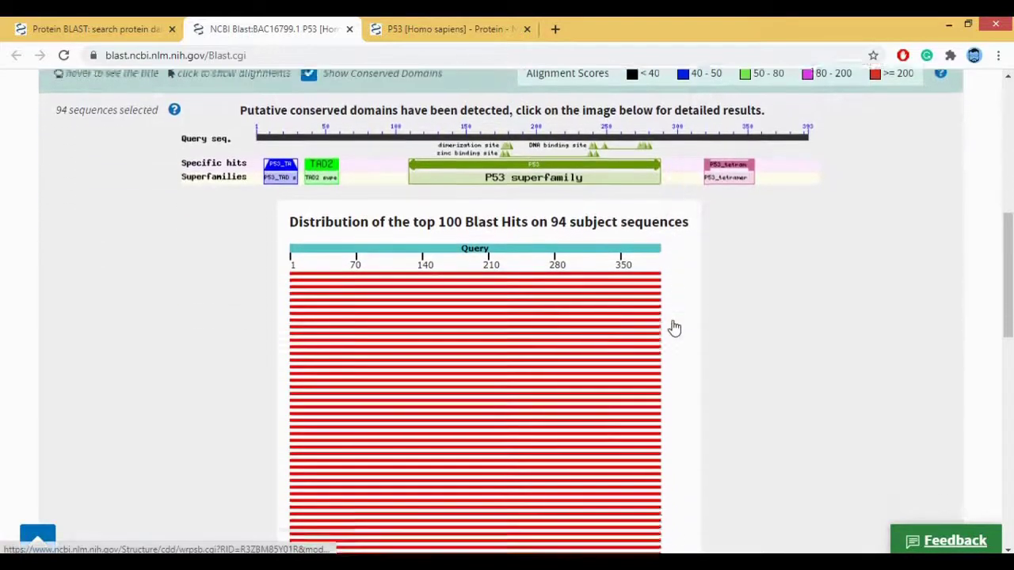
left_click_drag(555, 220, 698, 215)
scroll(410, 273, "up", 1)
key("Return")
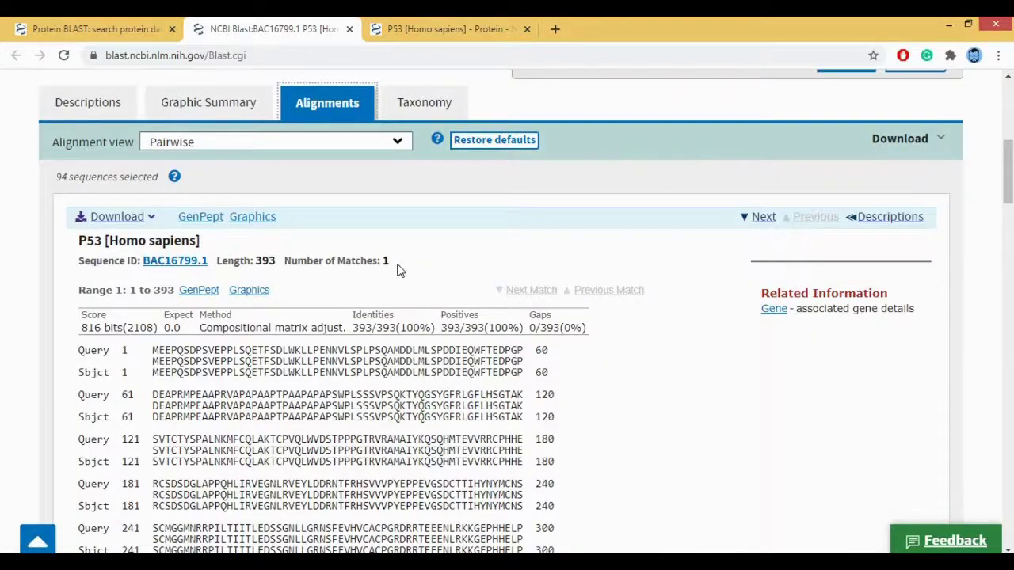
scroll(361, 258, "down", 1)
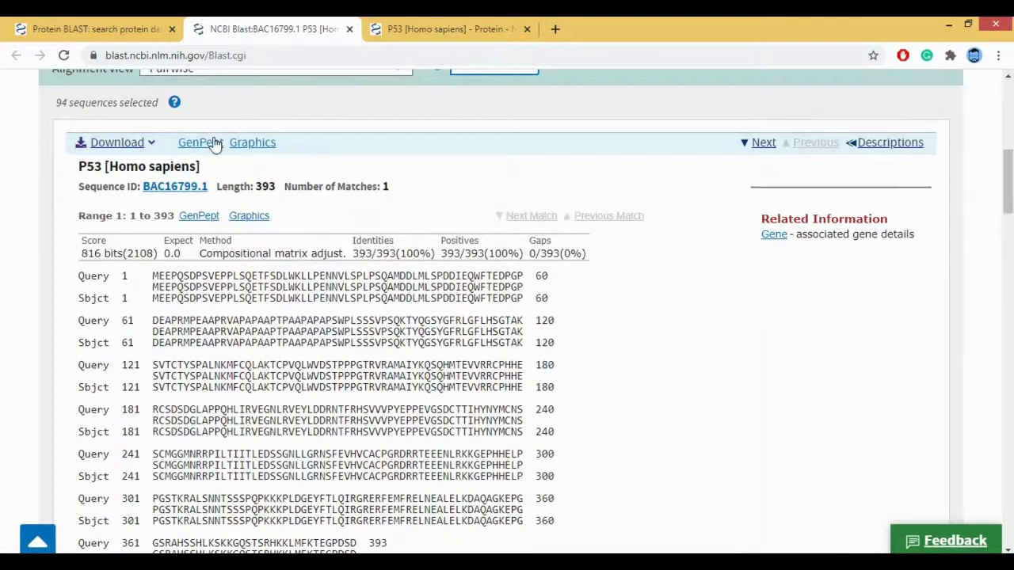
scroll(215, 143, "up", 1)
scroll(411, 327, "down", 1)
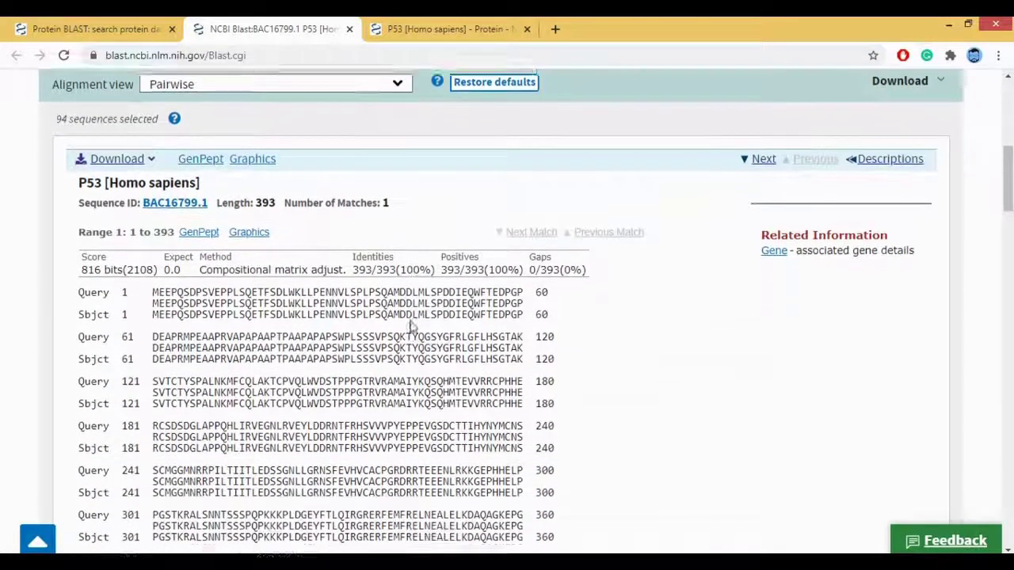
scroll(504, 362, "down", 2)
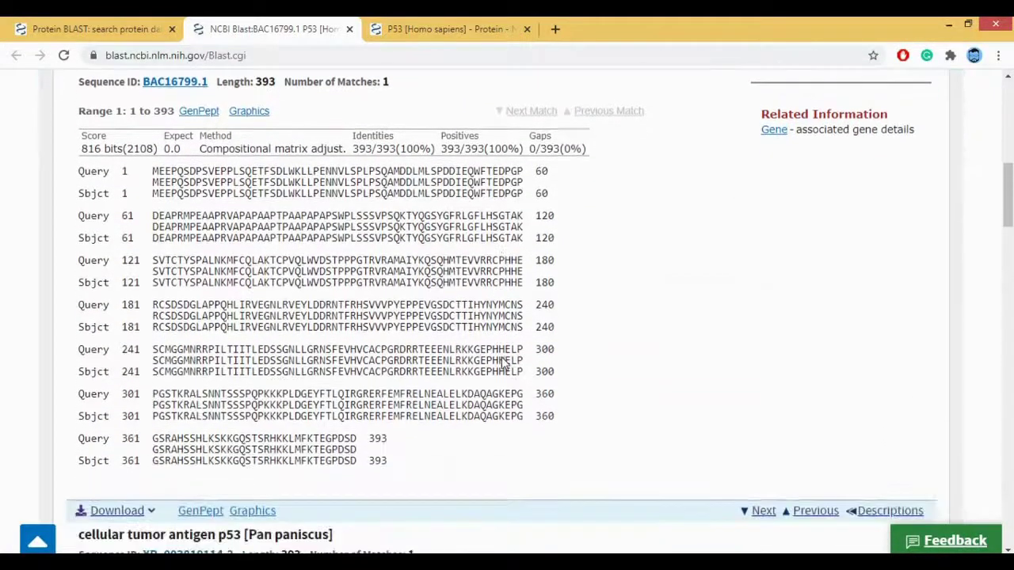
scroll(314, 238, "up", 1)
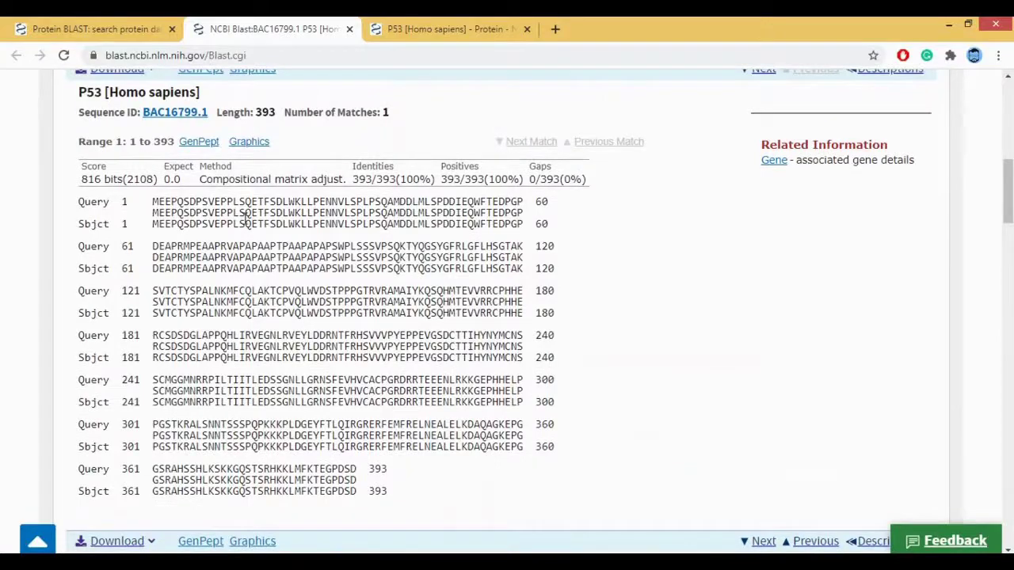
scroll(560, 400, "down", 5)
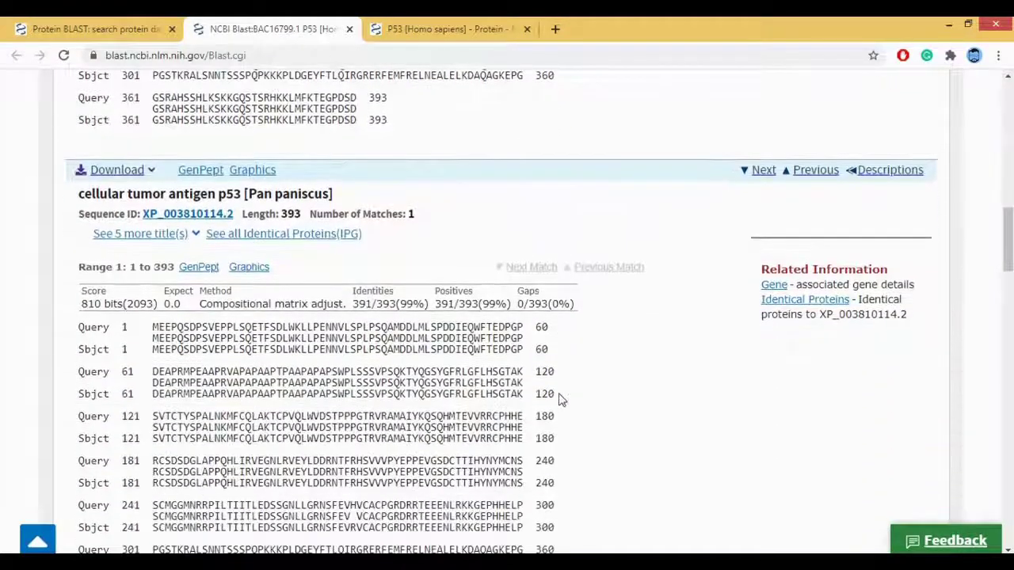
scroll(561, 400, "up", 5)
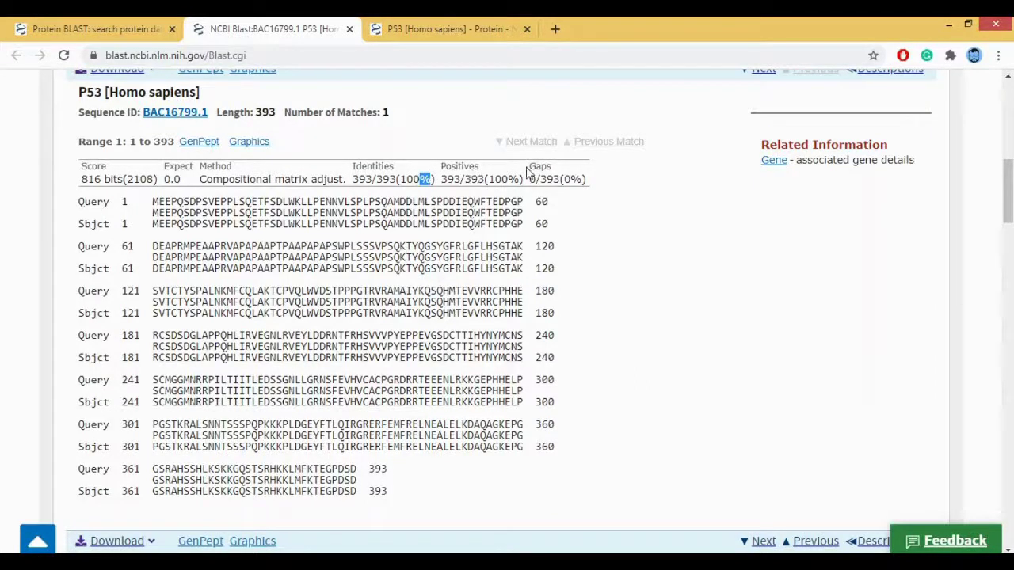
left_click(497, 177)
scroll(296, 215, "up", 4)
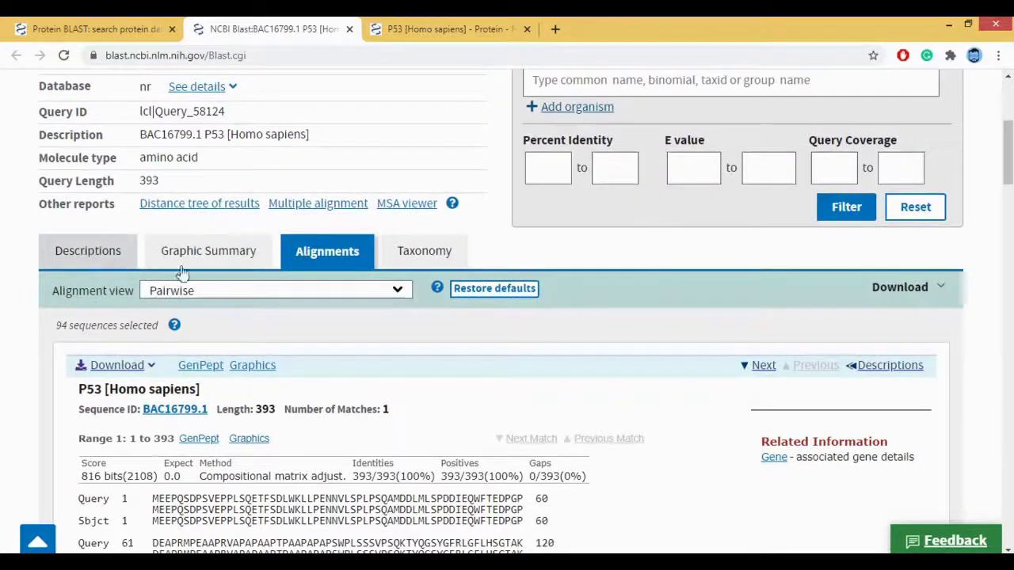
- Browse the Taxonomy lineage report, then return to the 94-hit Descriptions list
left_click(426, 254)
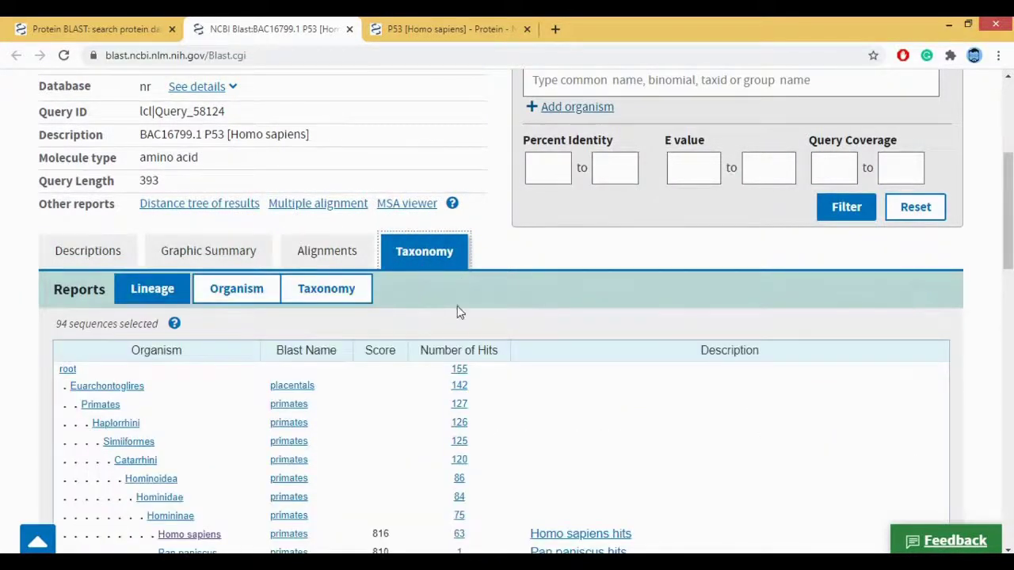
scroll(577, 326, "down", 2)
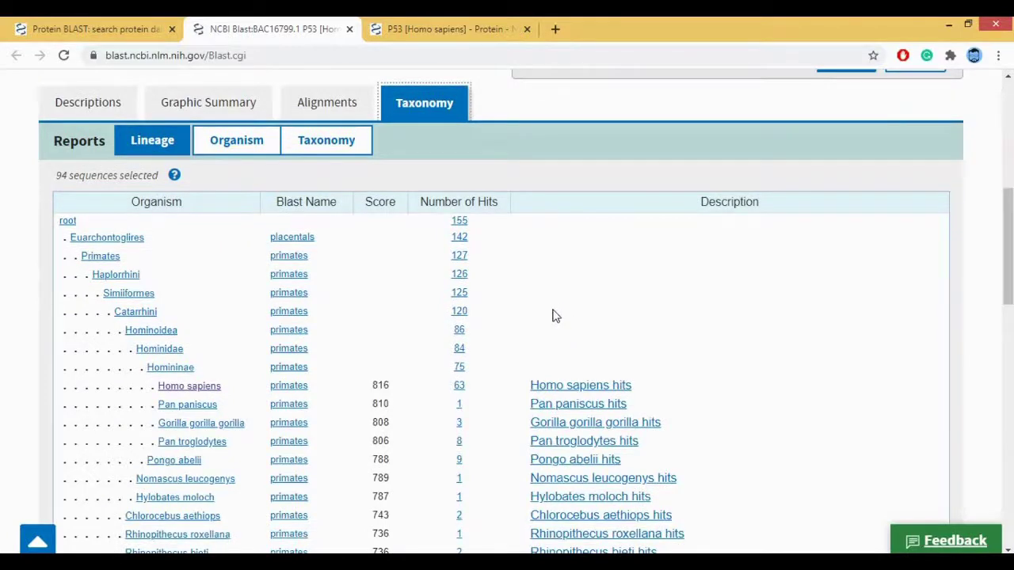
scroll(554, 312, "down", 1)
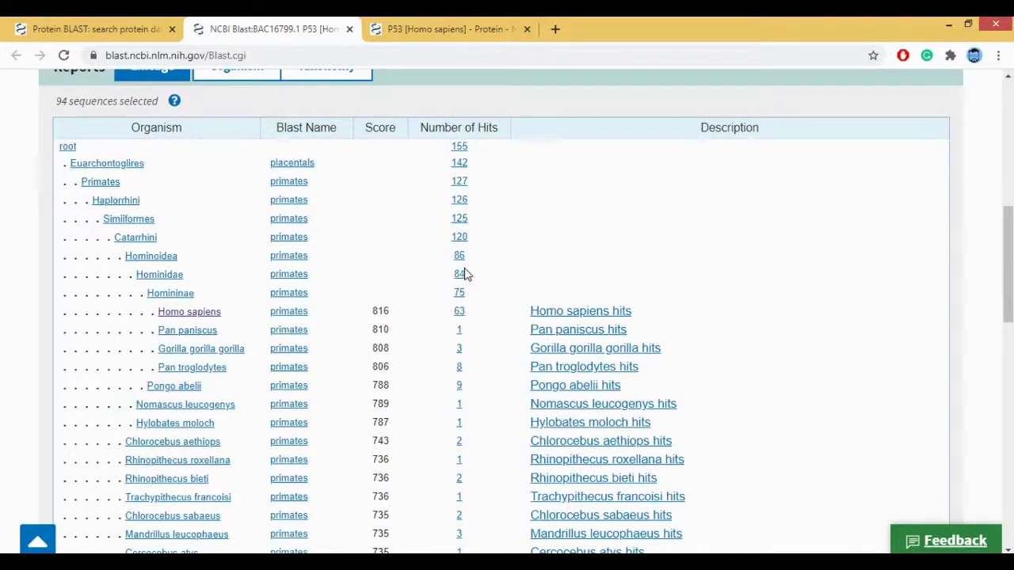
scroll(323, 299, "down", 4)
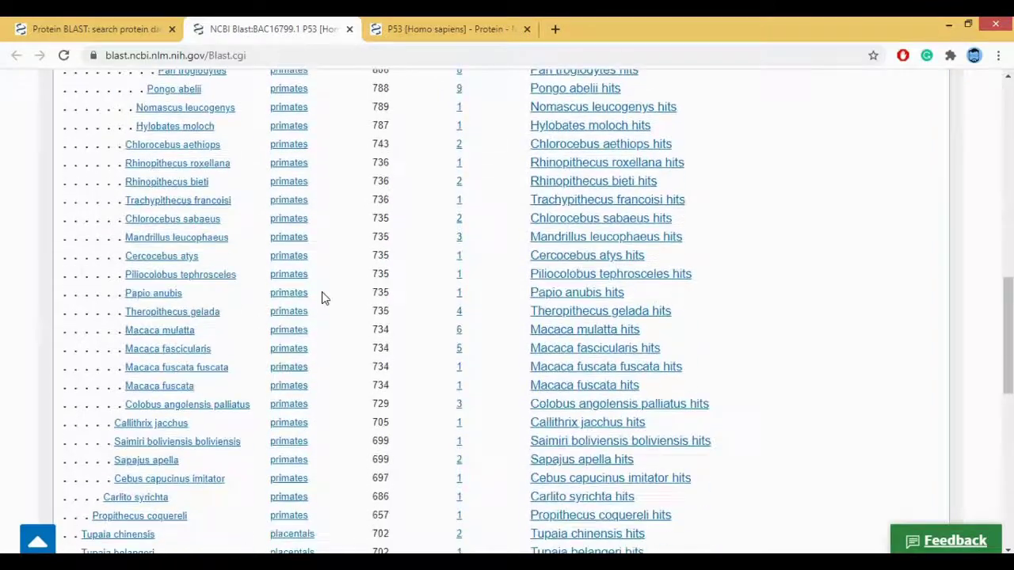
scroll(322, 297, "down", 7)
scroll(322, 297, "up", 4)
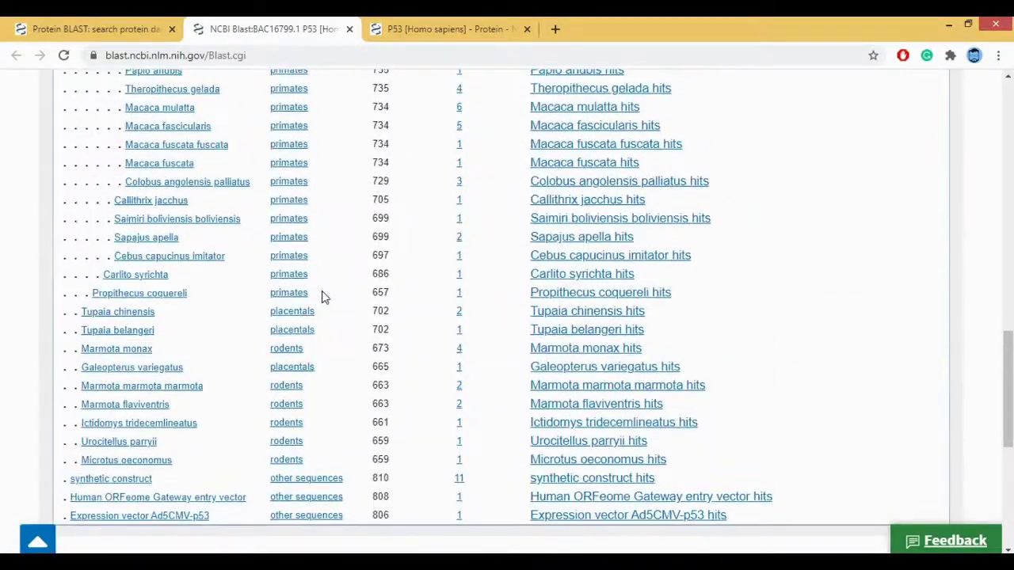
scroll(163, 475, "up", 7)
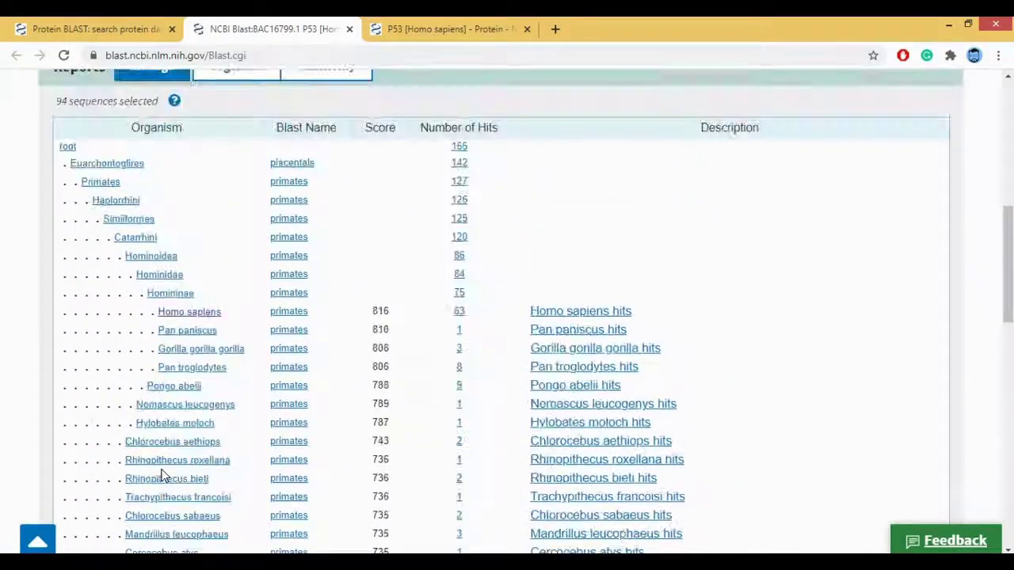
scroll(159, 472, "up", 2)
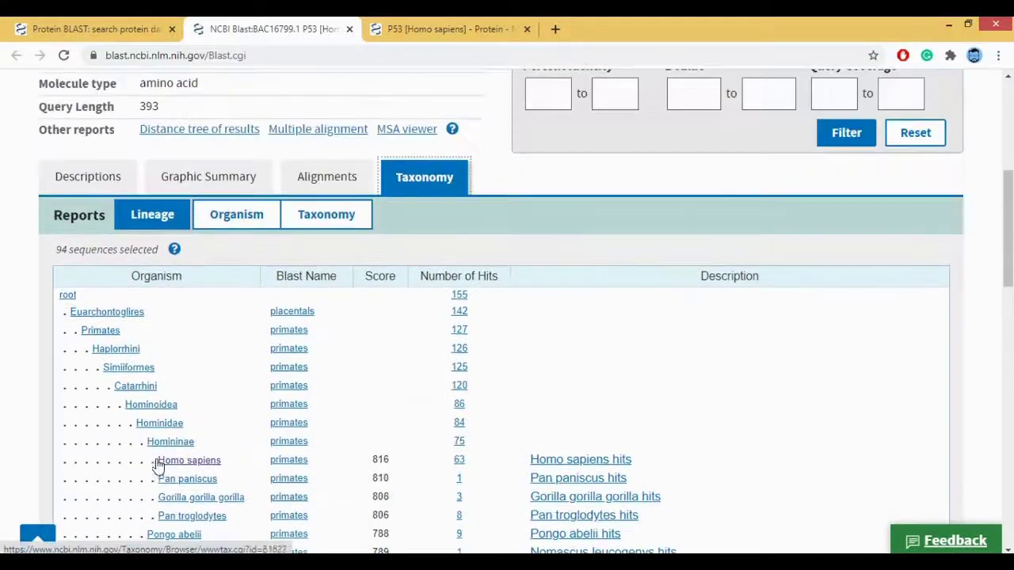
key("alt+Left")
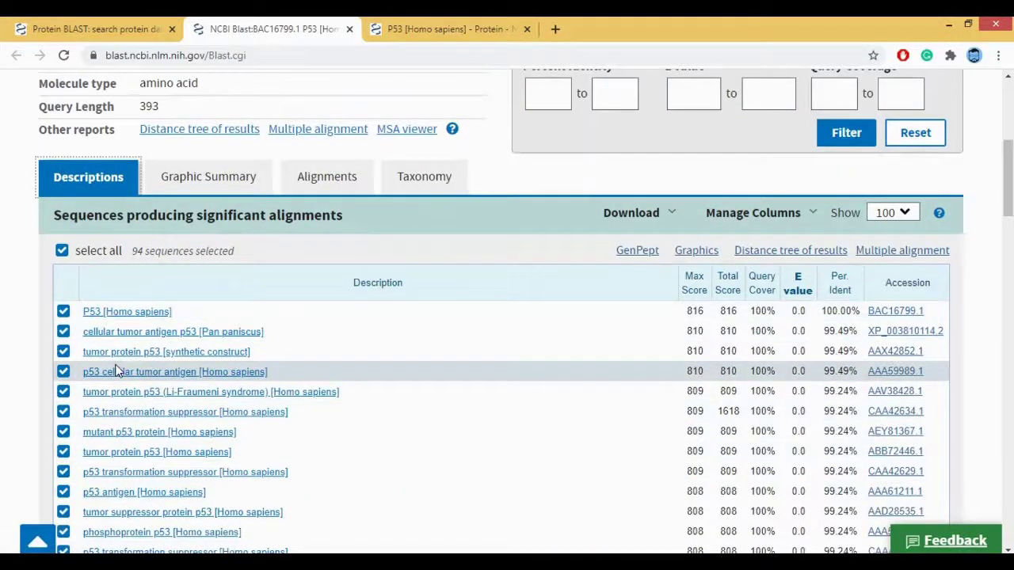
- Return from the results to the blastp form holding the BAC16799.1 P53 query
scroll(115, 370, "up", 4)
scroll(115, 371, "down", 3)
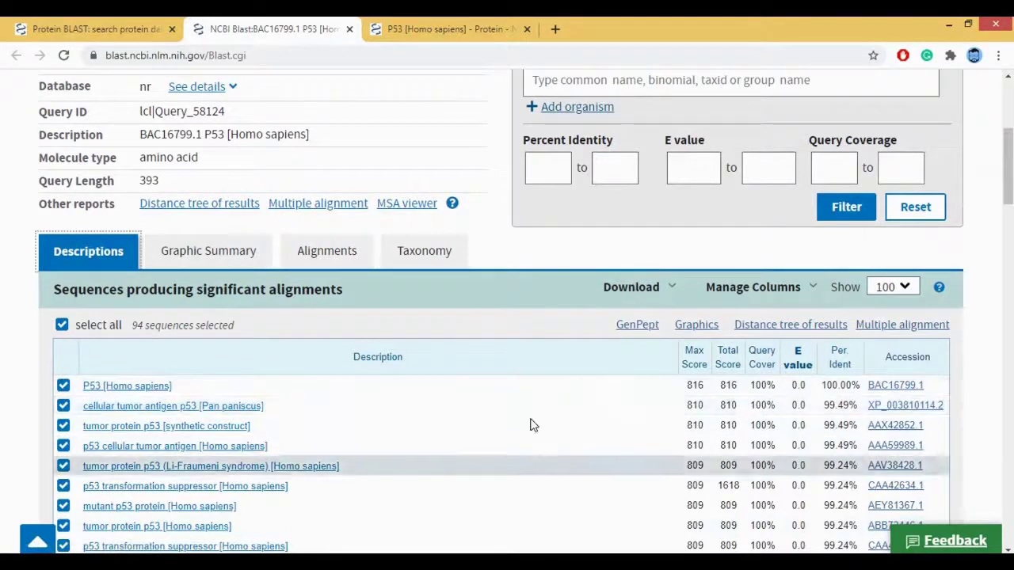
scroll(552, 389, "up", 3)
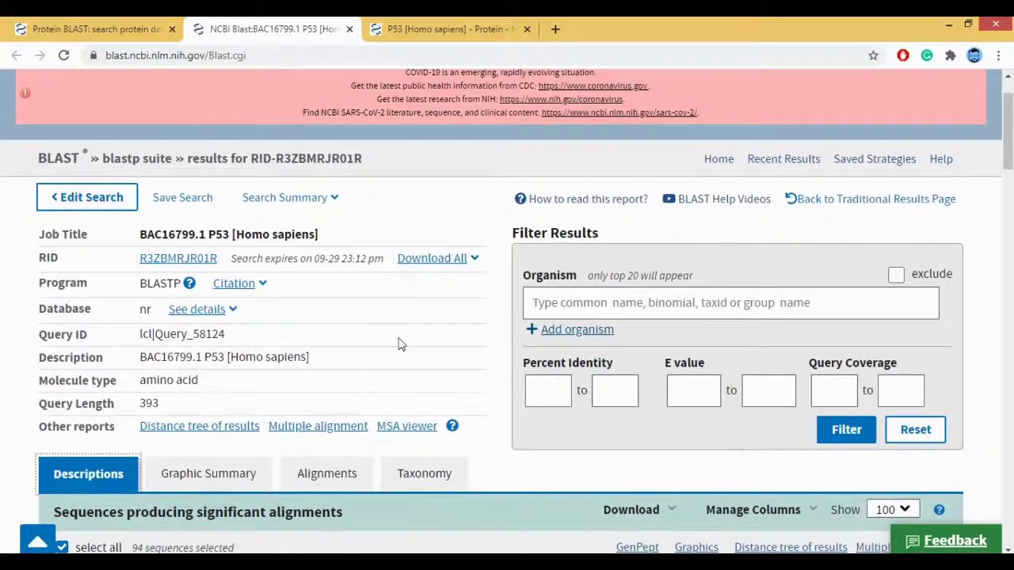
scroll(407, 351, "up", 1)
scroll(407, 351, "down", 1)
scroll(406, 352, "down", 1)
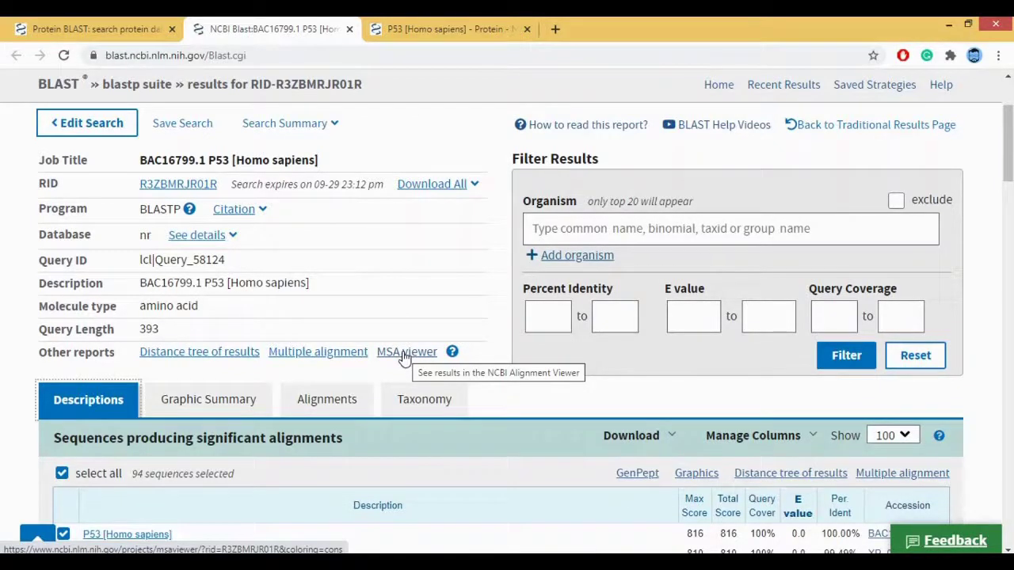
scroll(532, 377, "up", 1)
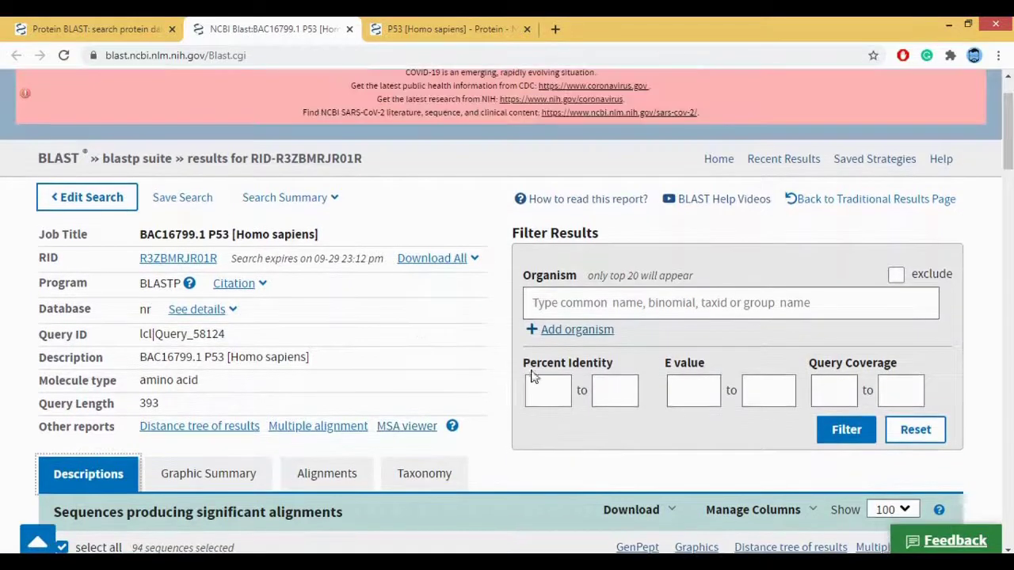
left_click(67, 24)
scroll(538, 285, "up", 3)
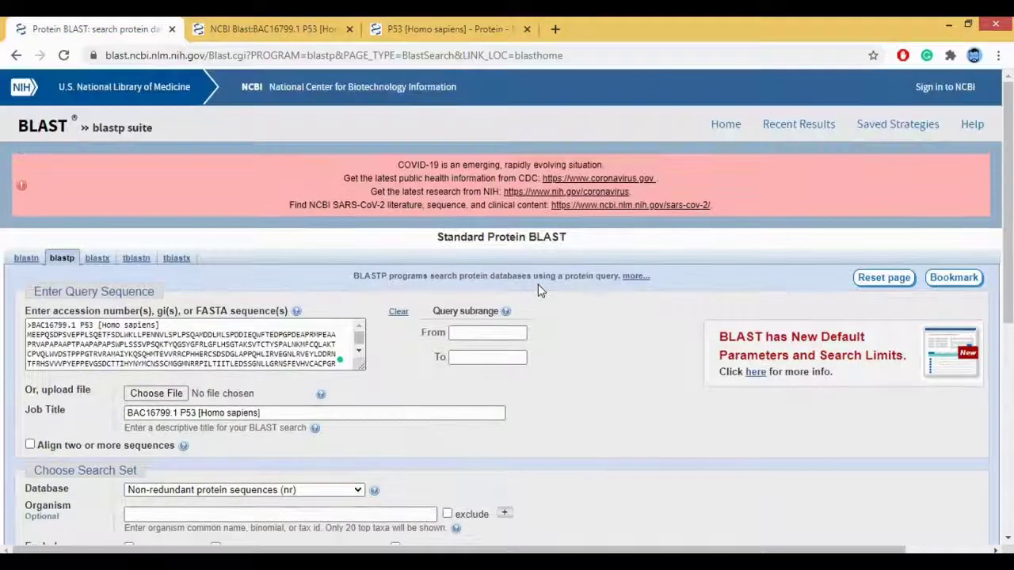